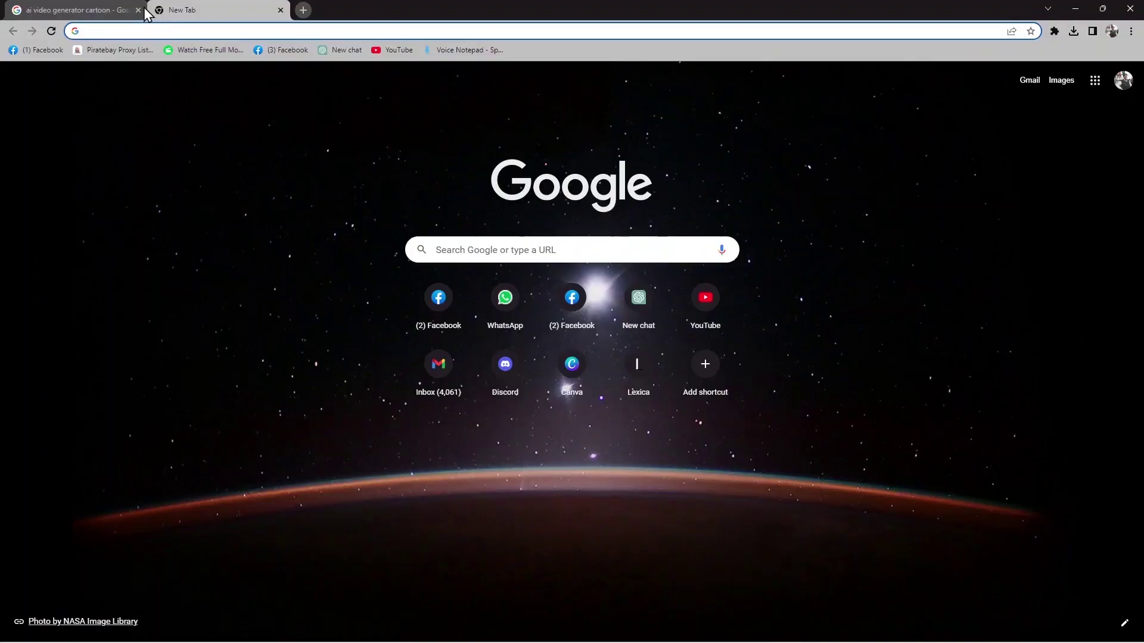
Step: Close the Google Images search results tab so only the blank New Tab page remains
left_click(135, 9)
left_click(167, 12)
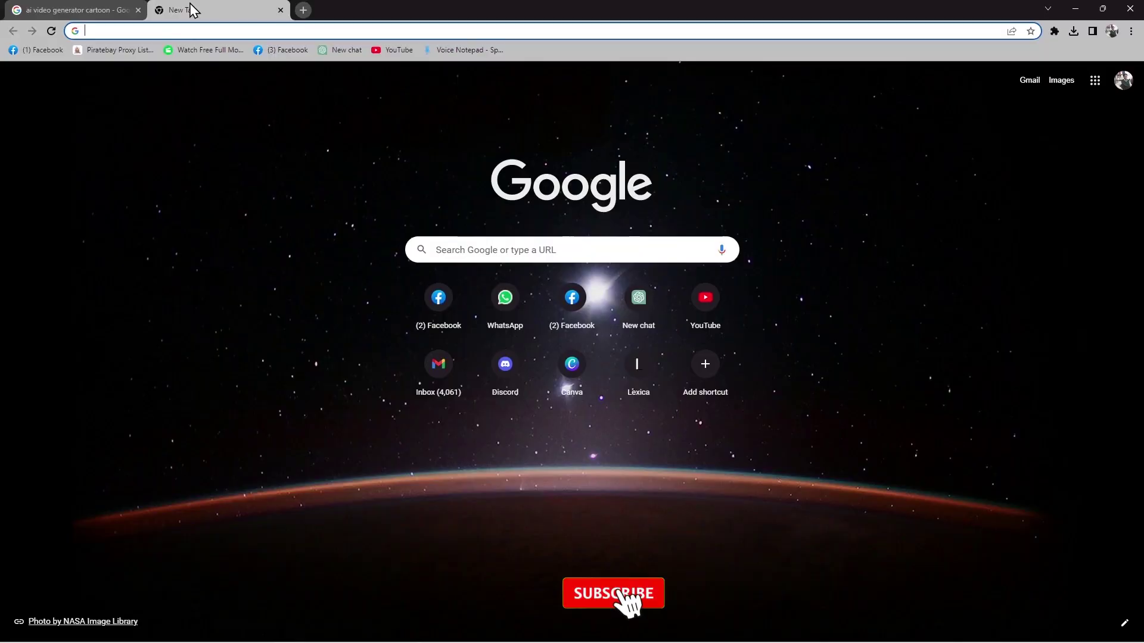
left_click(138, 9)
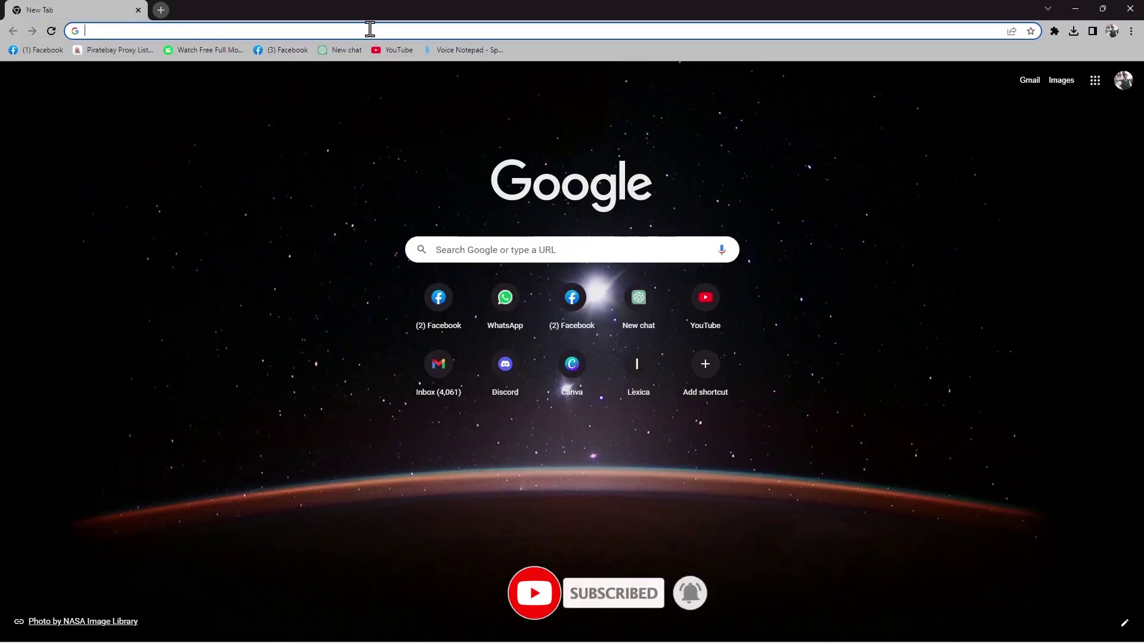
Step: Search Google for 'adobe animation youtube free' and open the first Adobe Express result in a new tab
type("adobe")
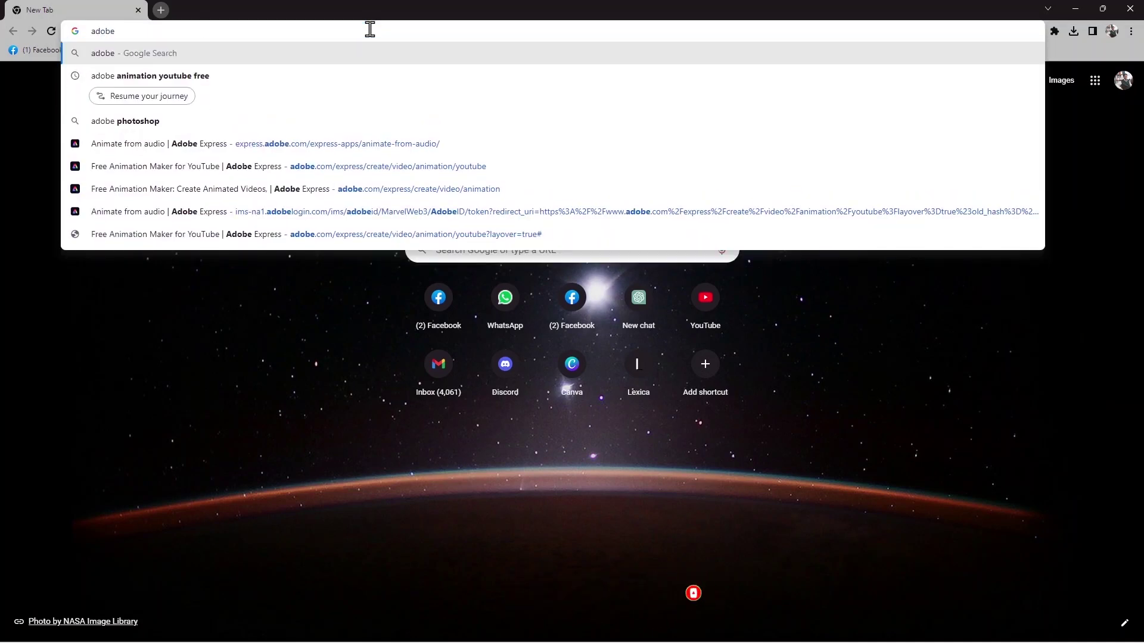
left_click(221, 106)
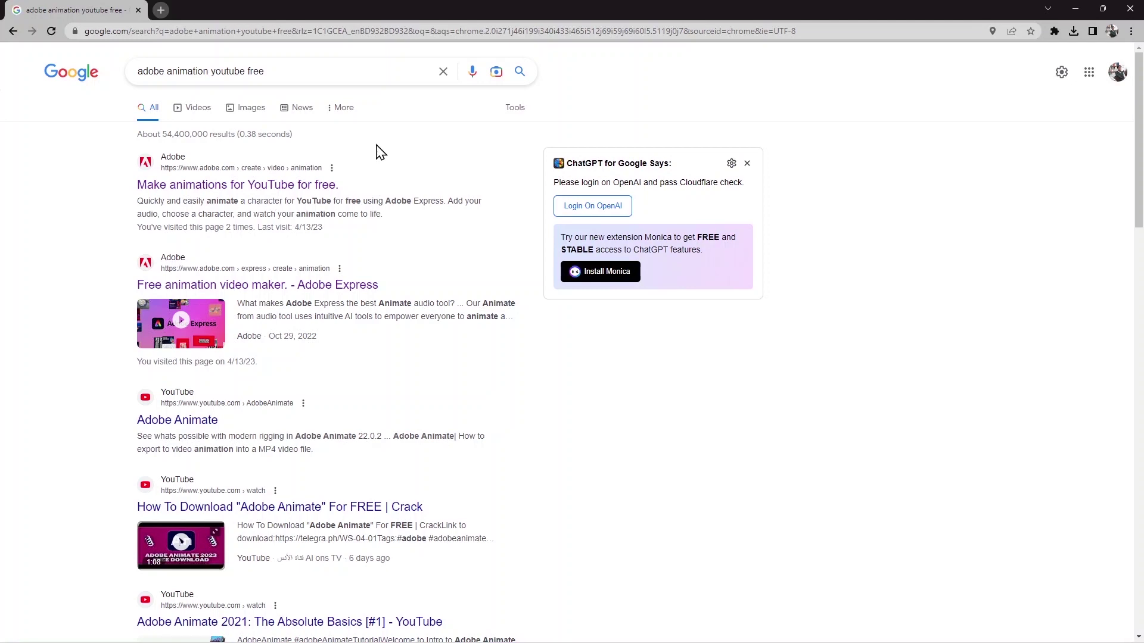
middle_click(322, 189)
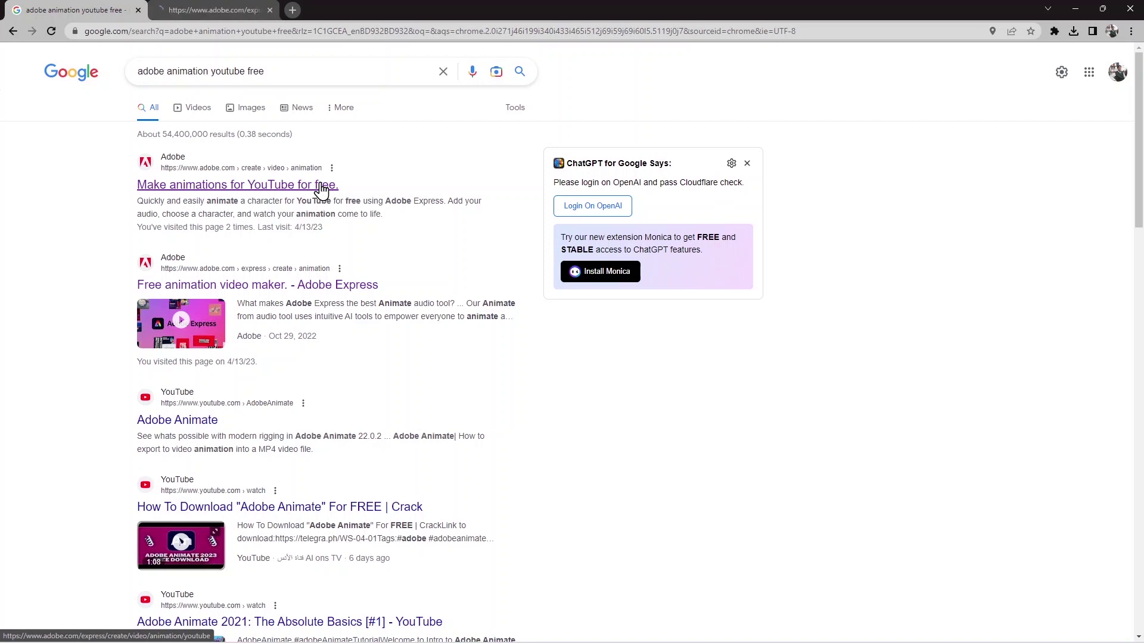
left_click(223, 9)
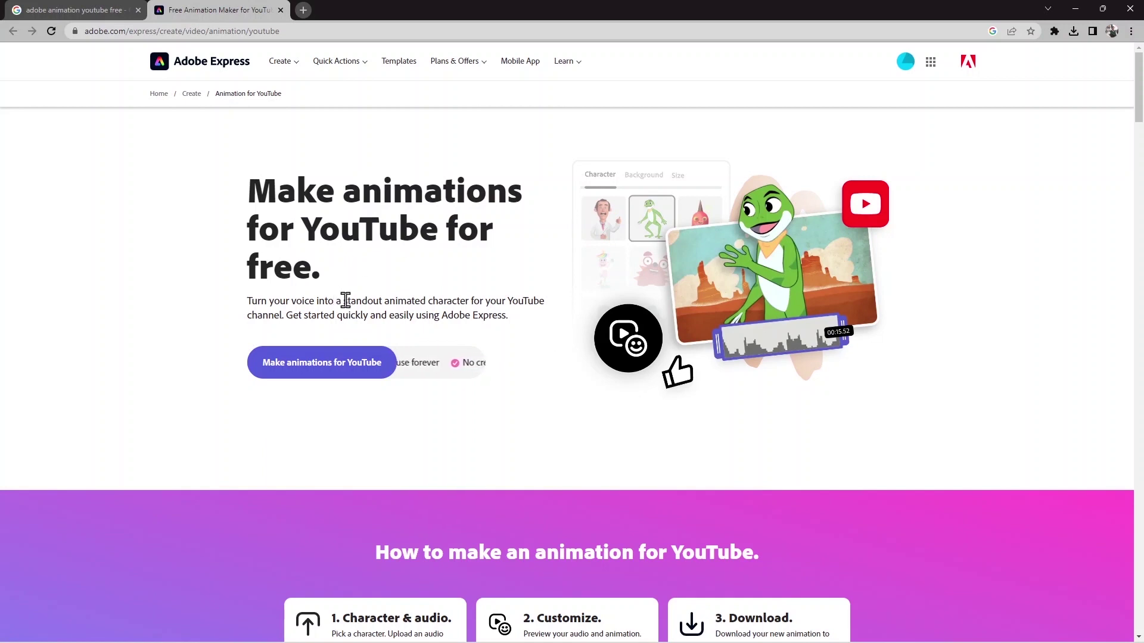
Step: Launch the Animate from audio editor, nudge Dr. Applesmith higher on the green canvas, and view backgrounds
left_click(325, 370)
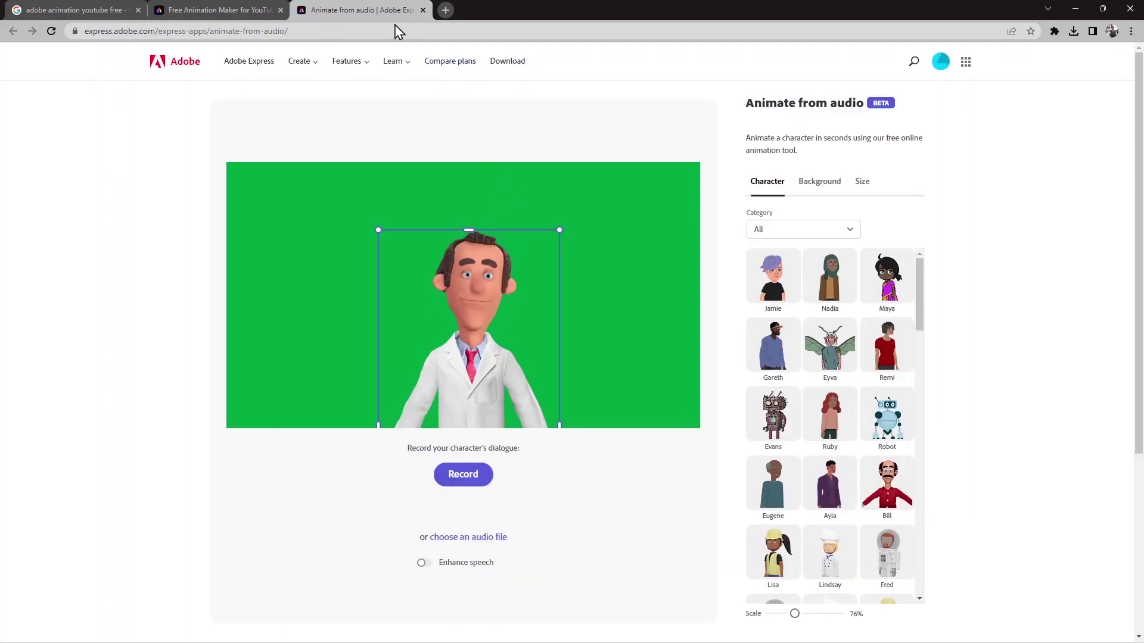
mouse_move(483, 324)
left_mouse_down()
mouse_move(473, 263)
mouse_move(488, 302)
left_mouse_up()
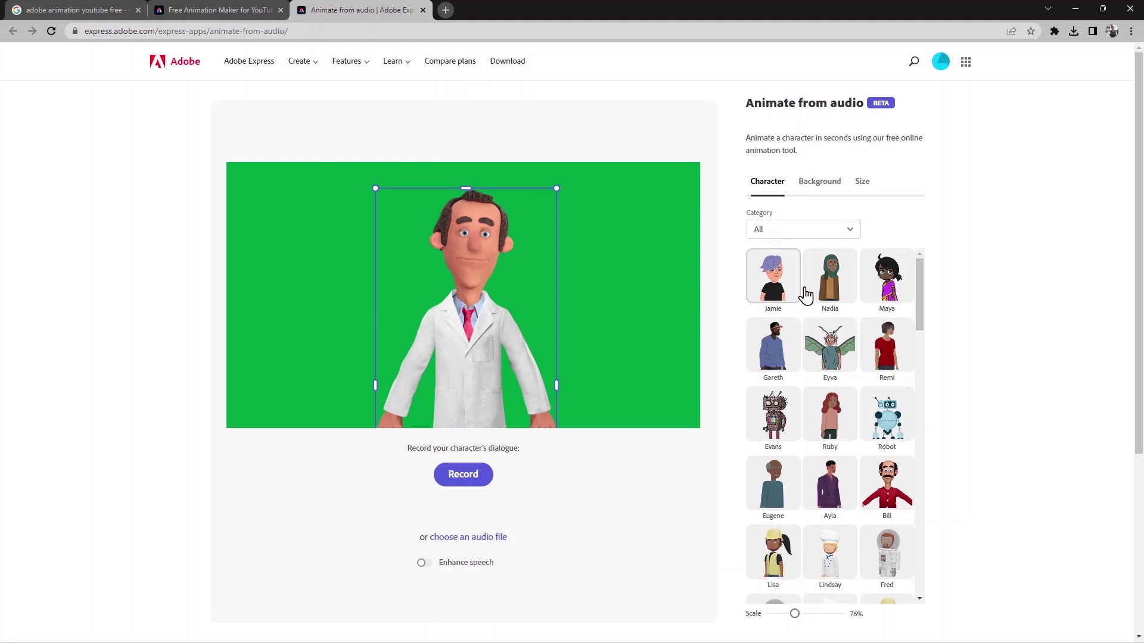
scroll(810, 304, "down", 3)
scroll(817, 314, "down", 5)
scroll(817, 314, "up", 7)
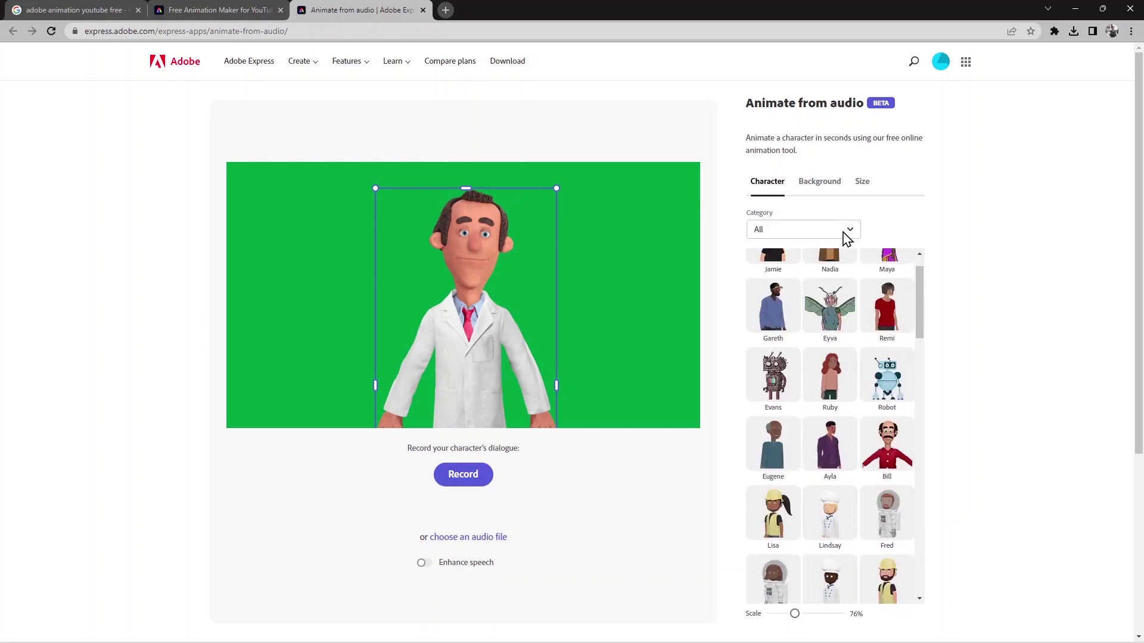
left_click(846, 233)
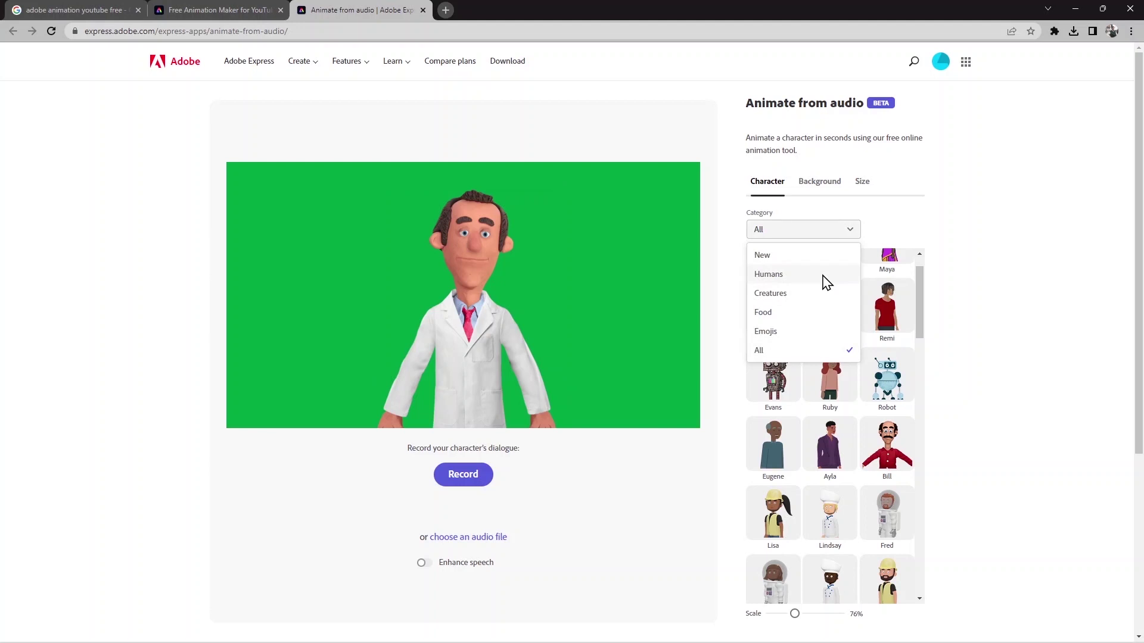
left_click(827, 185)
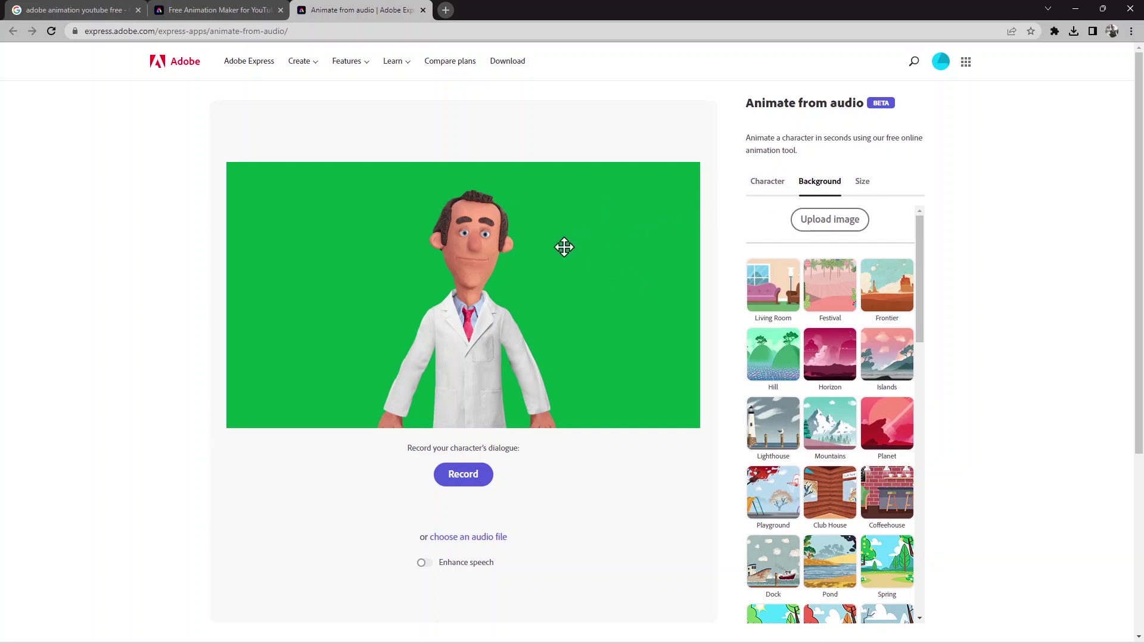
Step: Browse the background thumbnails, then bring up the output Size settings
left_click_drag(920, 311, 925, 414)
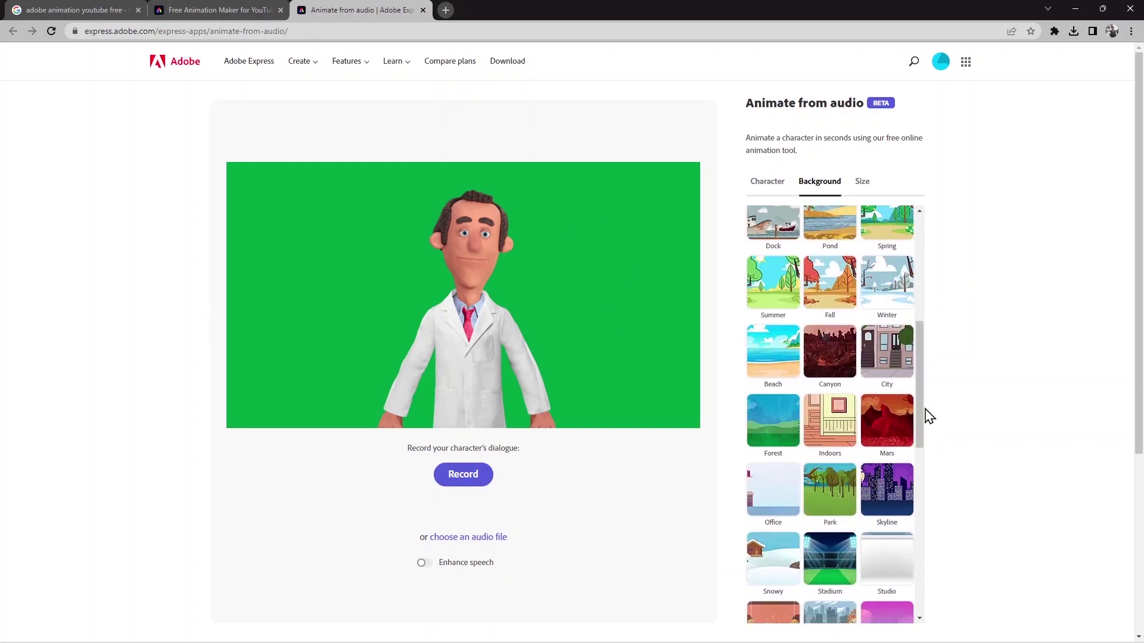
scroll(818, 292, "up", 6)
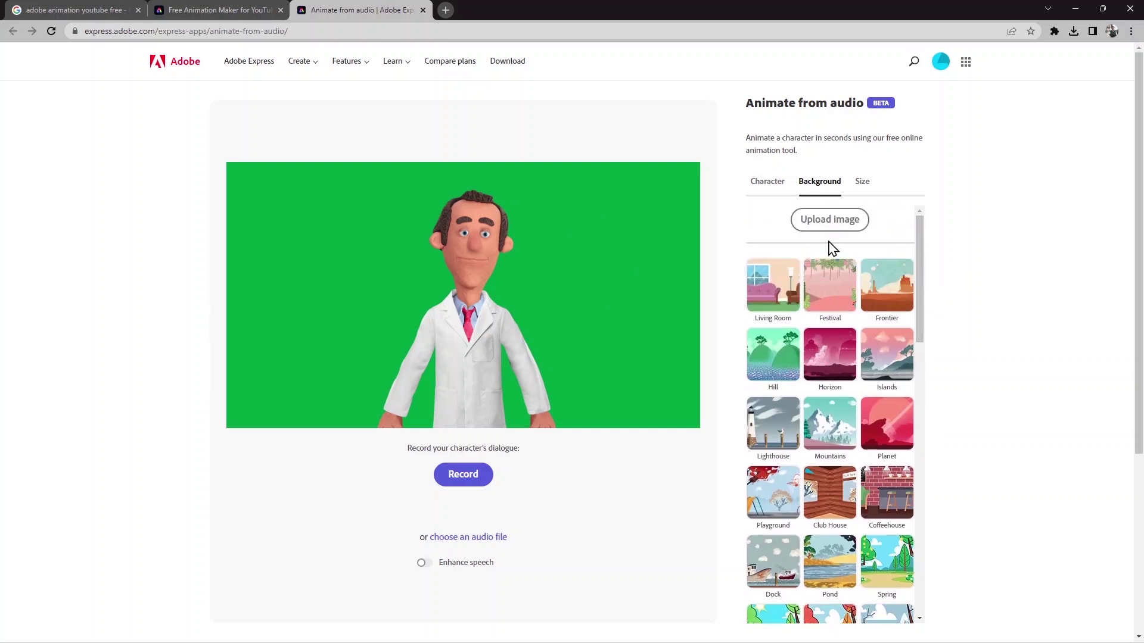
left_click(864, 185)
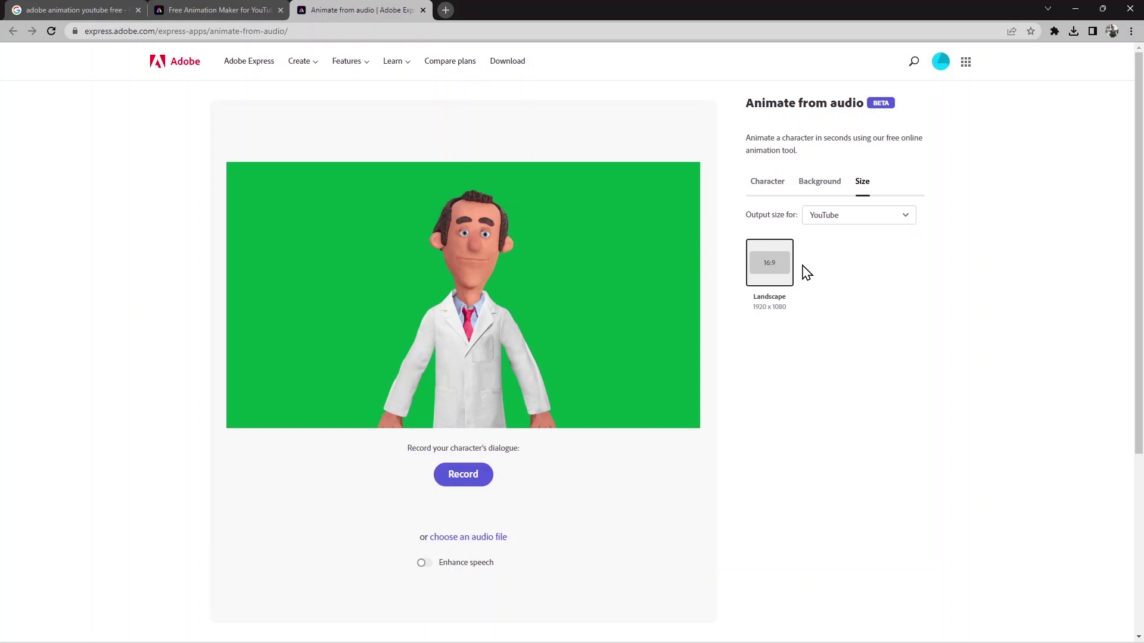
Step: Try Instagram, Facebook (Portrait, Story, Landscape) and Twitter (Portrait 720x1280, Square 1200x1200) output sizes
left_click(880, 221)
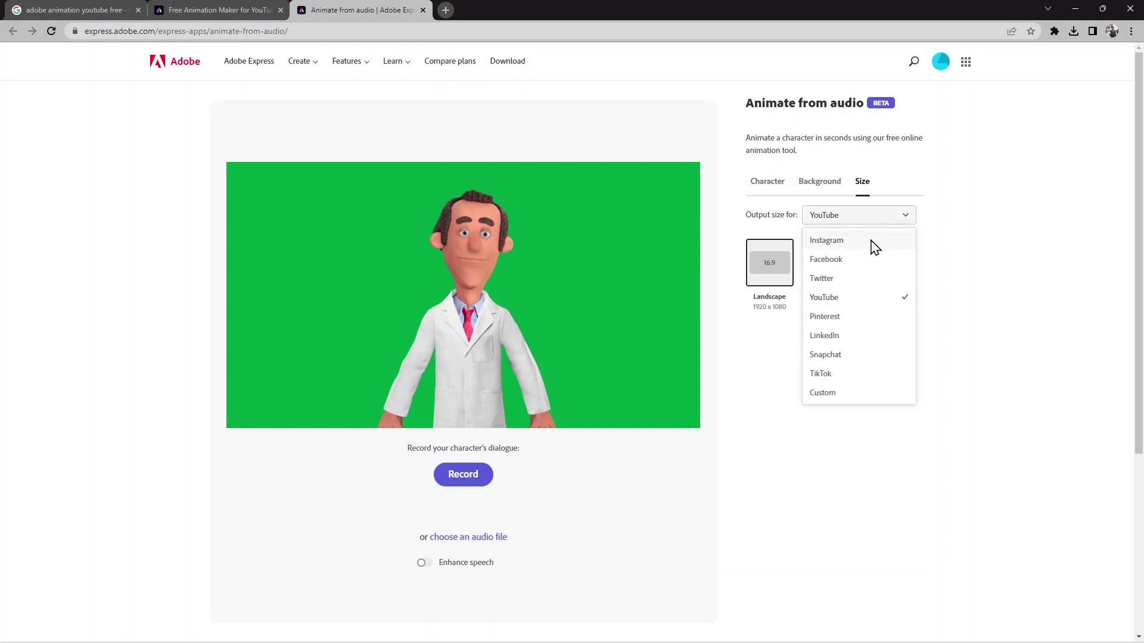
left_click(872, 244)
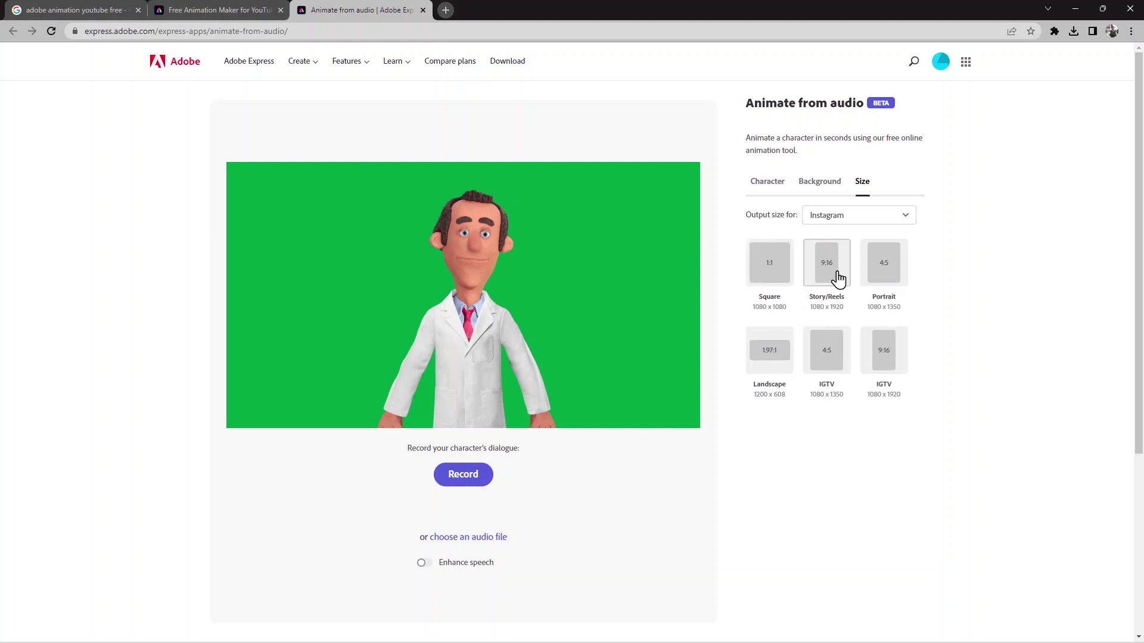
left_click(894, 216)
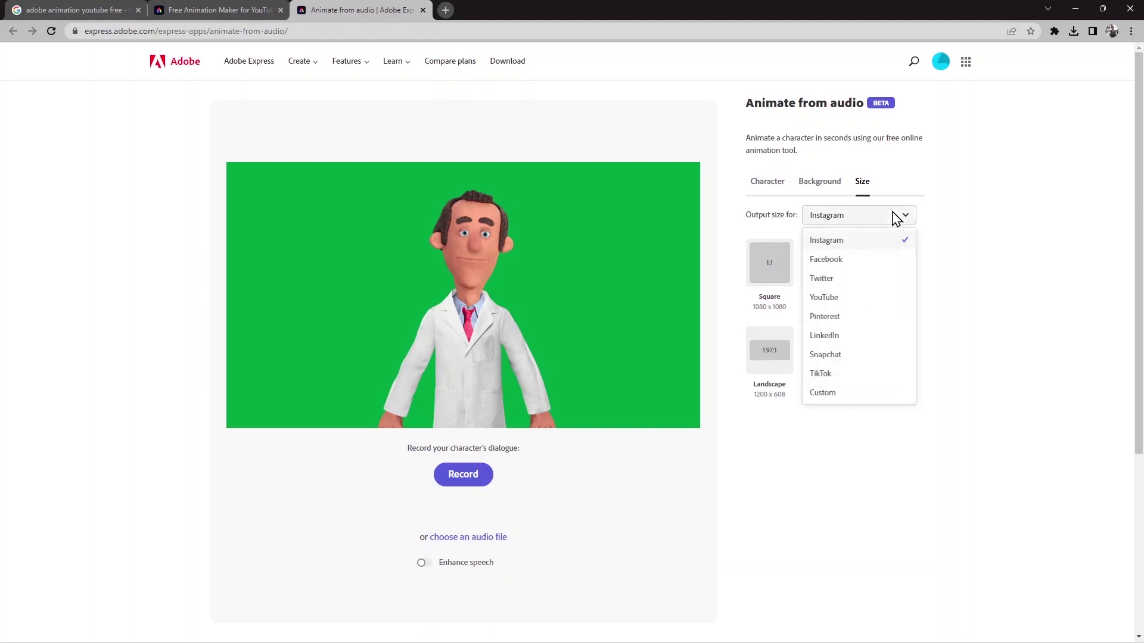
left_click(862, 264)
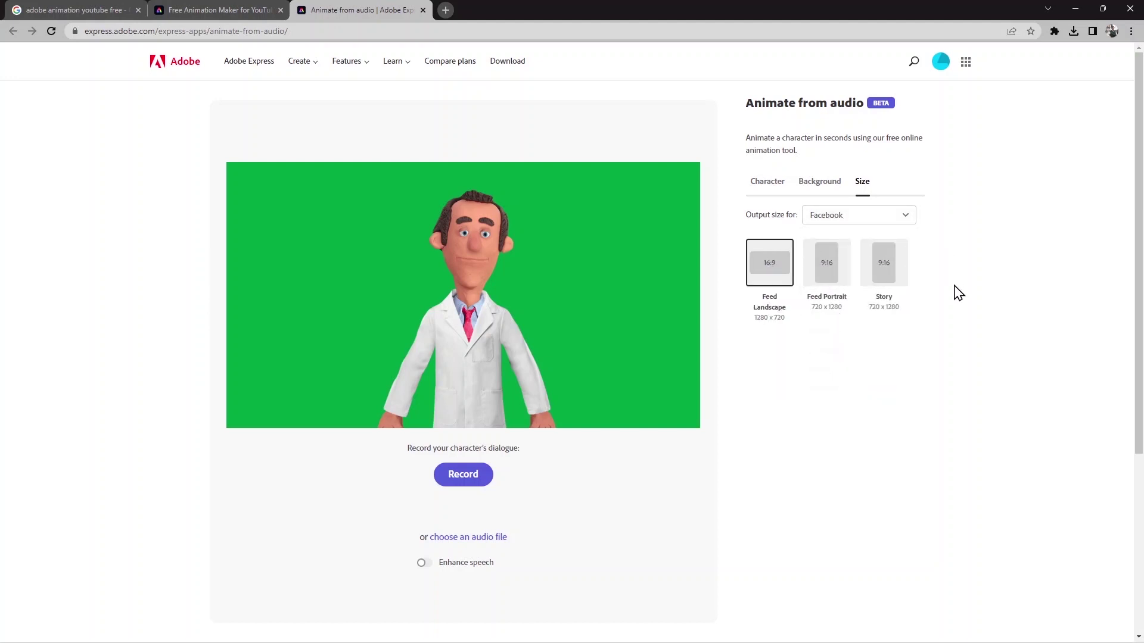
left_click(839, 275)
left_click(885, 265)
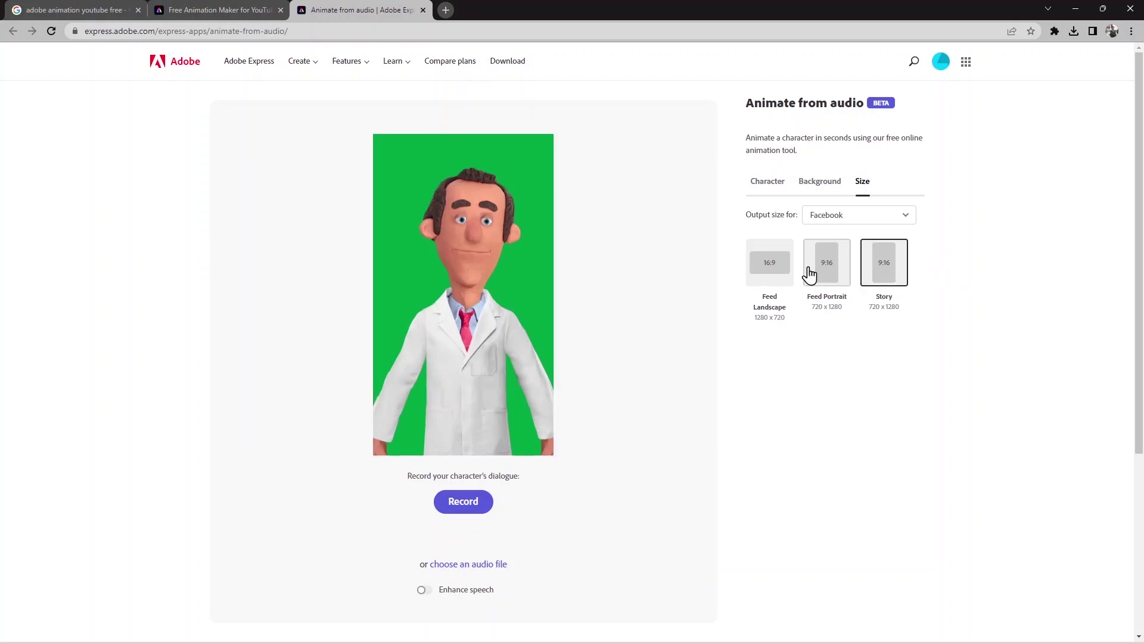
left_click(769, 262)
left_click(891, 219)
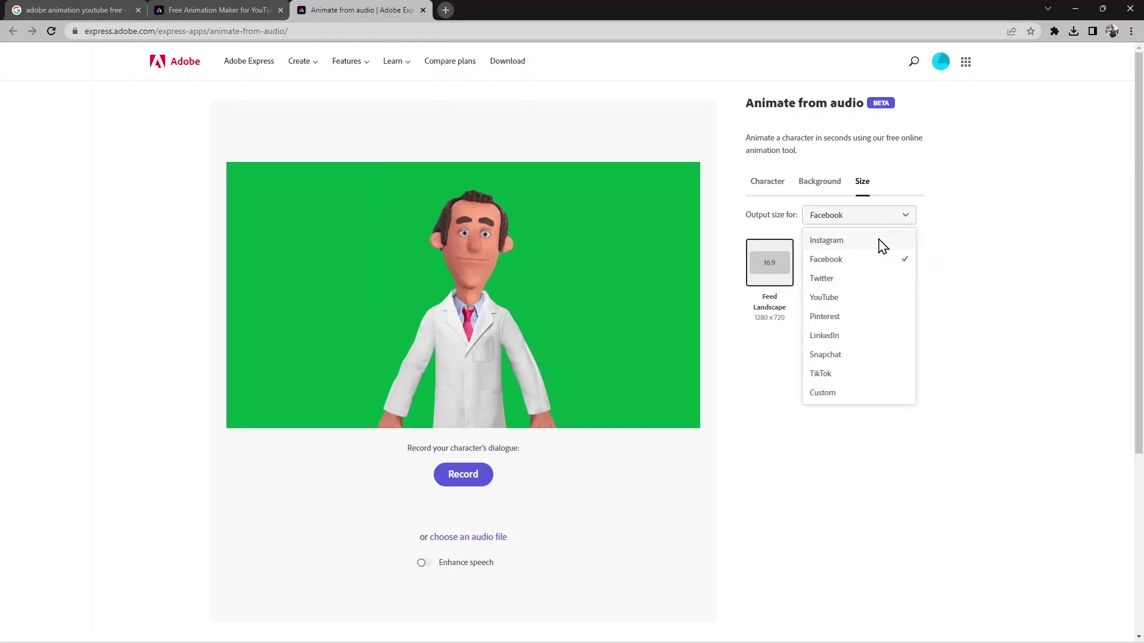
left_click(857, 278)
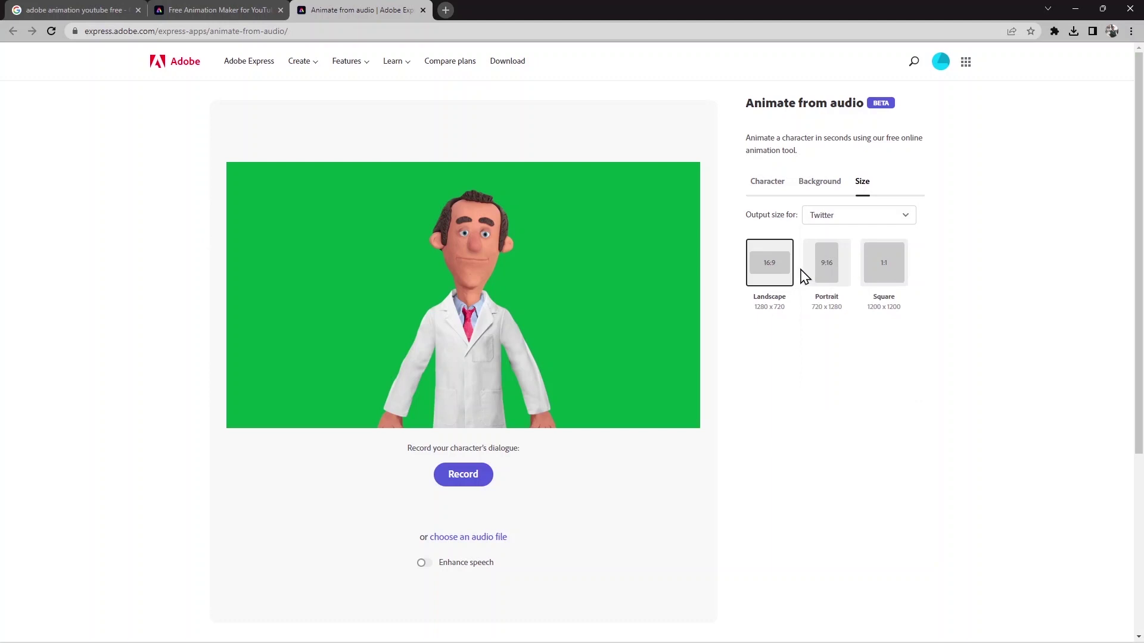
left_click(835, 252)
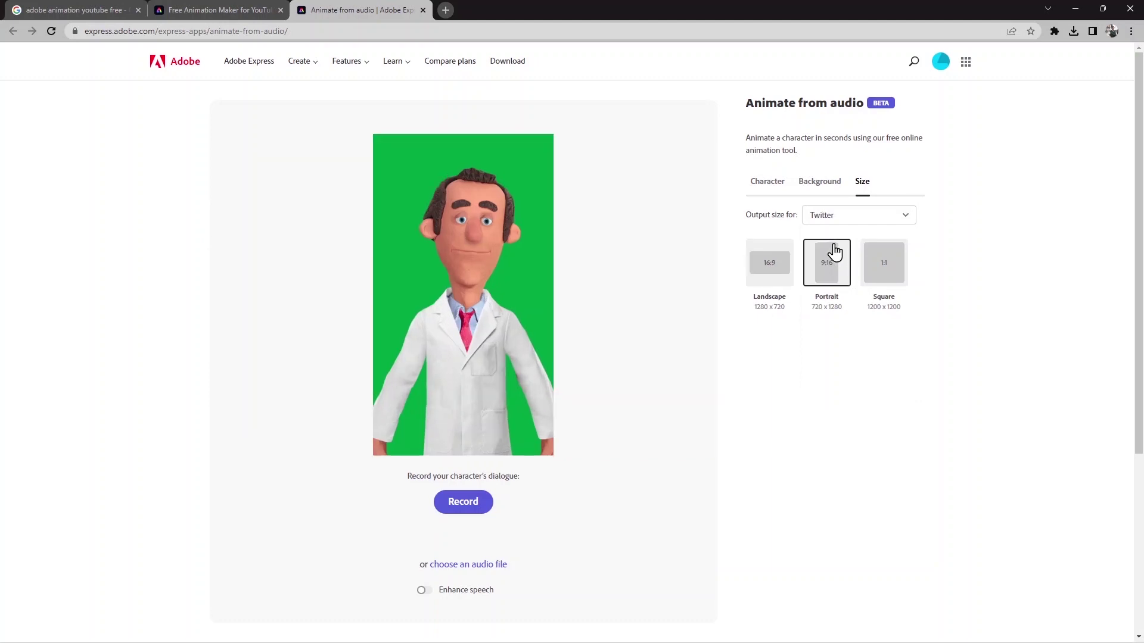
left_click(883, 259)
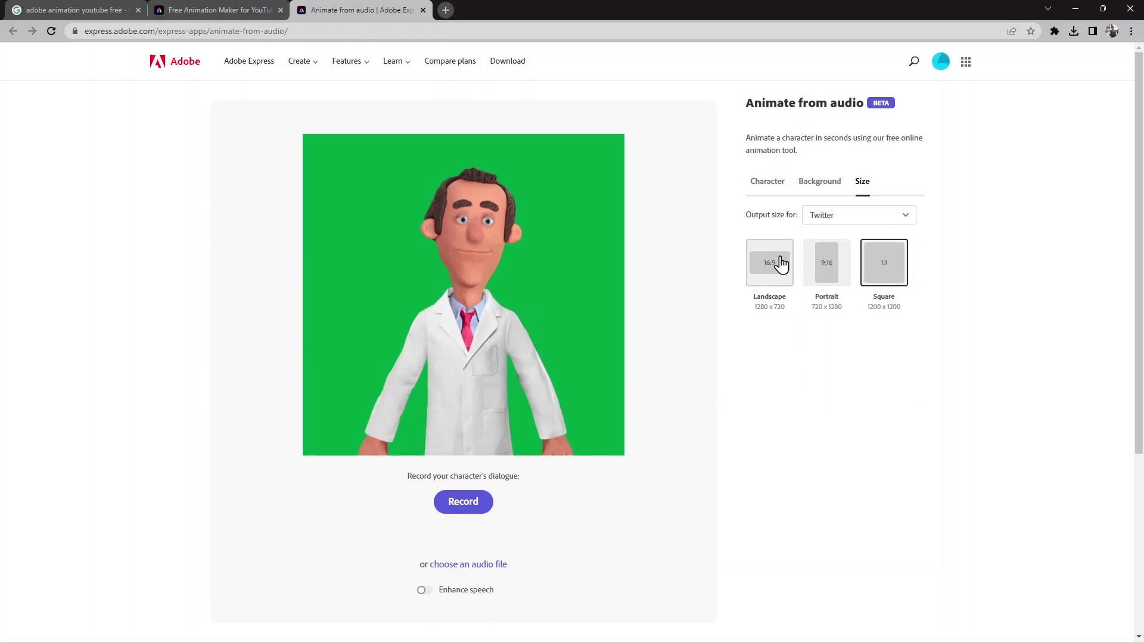
Step: After briefly trying a custom size, set the output to YouTube Landscape 1920 x 1080
left_click(861, 221)
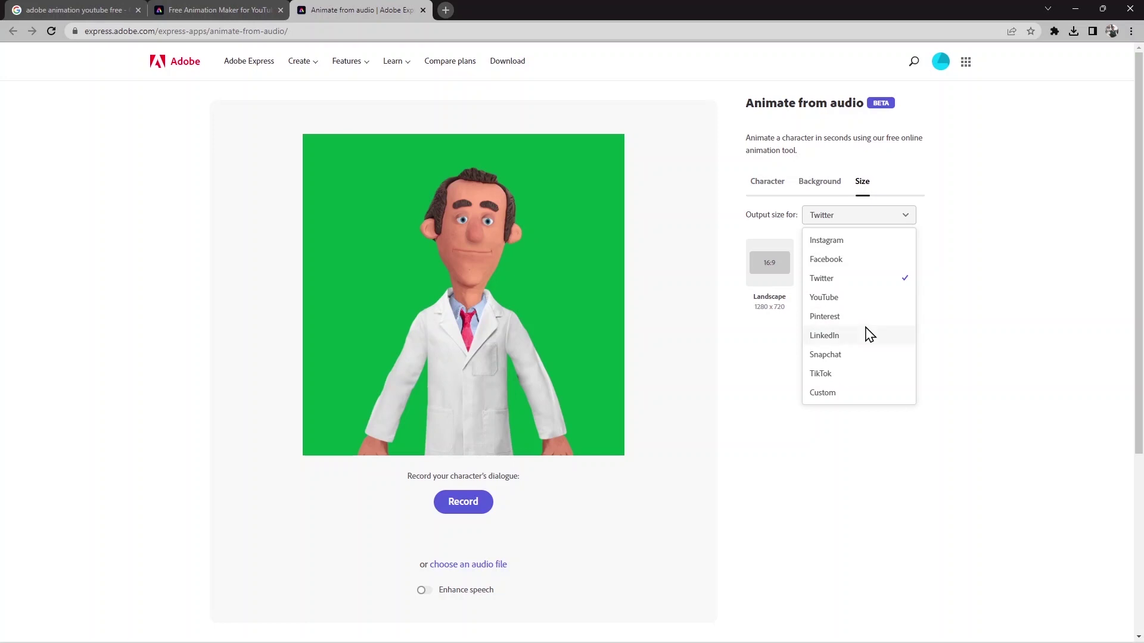
left_click(874, 397)
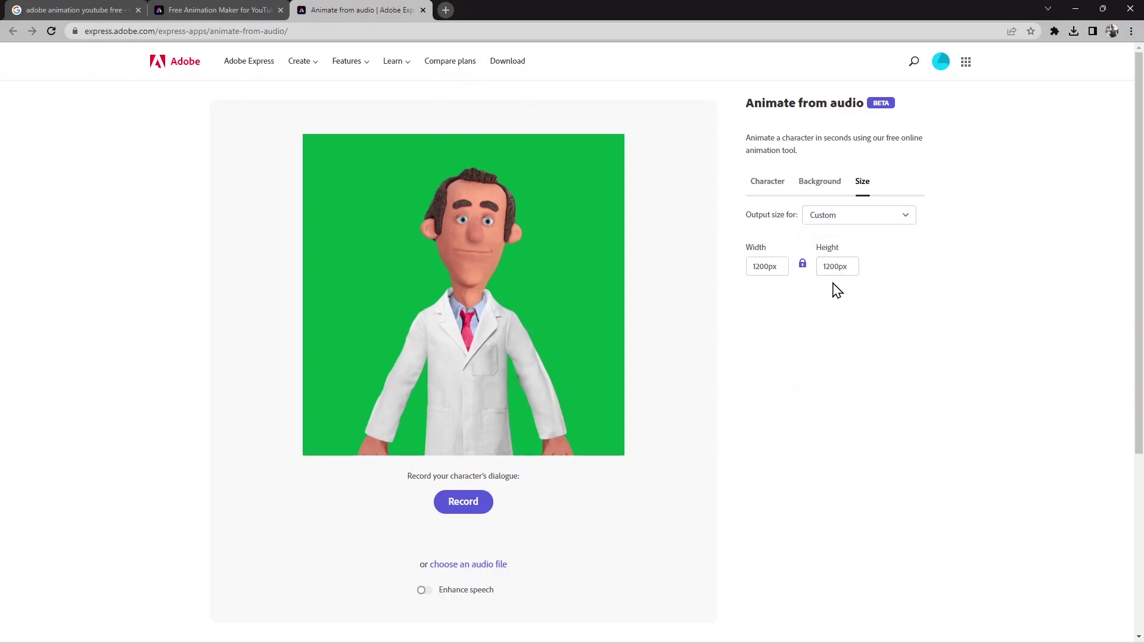
left_click(781, 265)
left_click(905, 253)
left_click(888, 222)
left_click(856, 304)
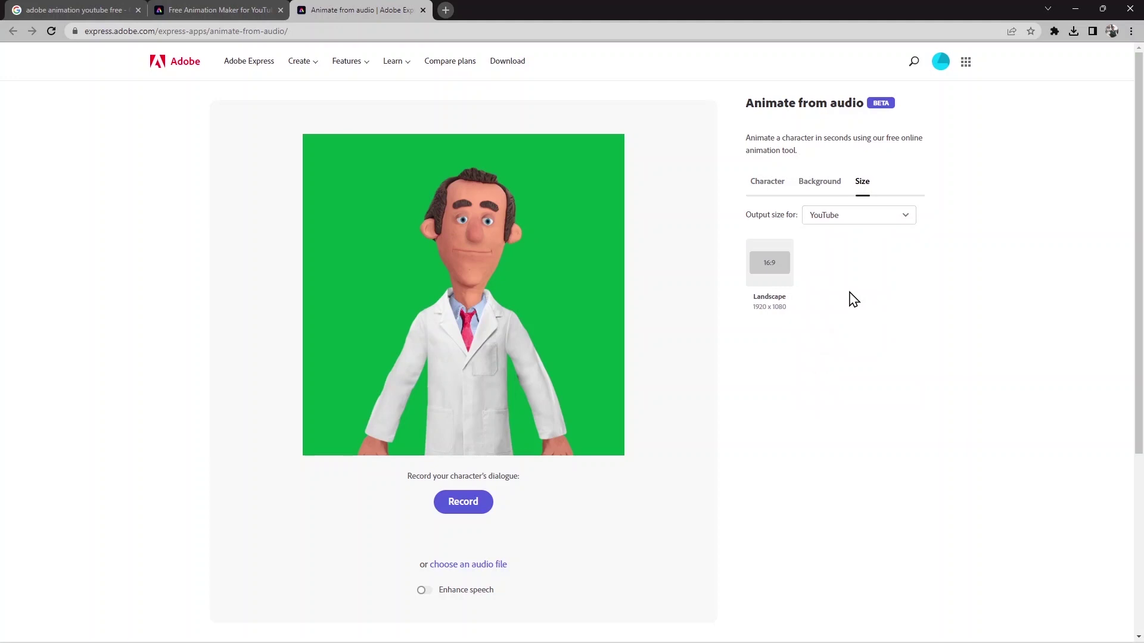
left_click(772, 266)
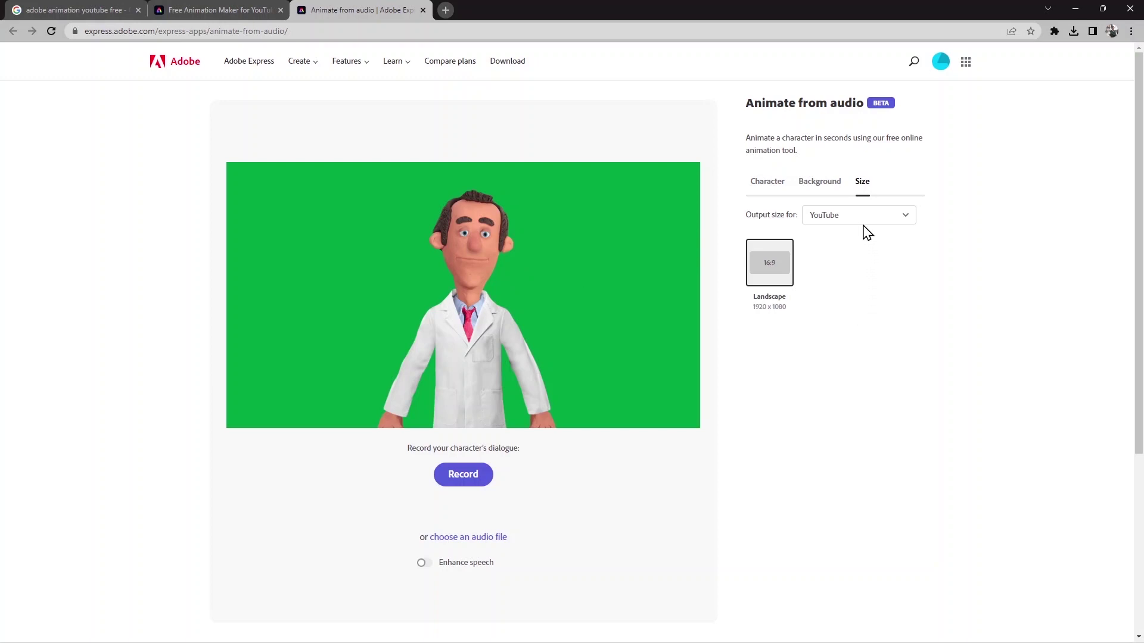
Step: Browse the character grid and filter the character Category to Humans
left_click(768, 182)
scroll(869, 398, "down", 5)
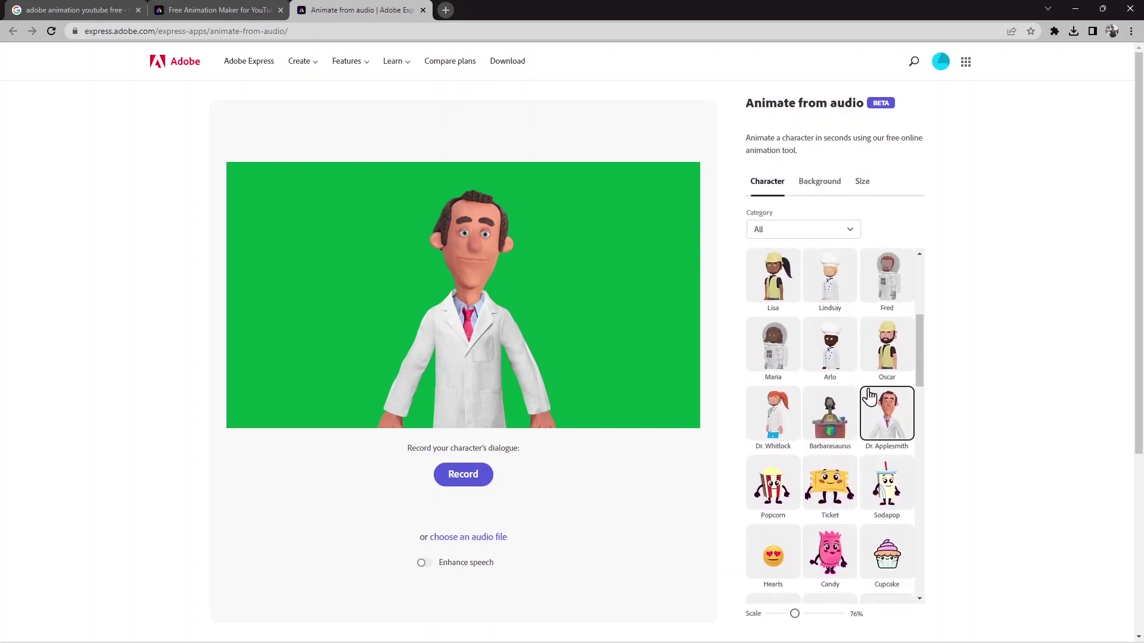
scroll(869, 399, "down", 15)
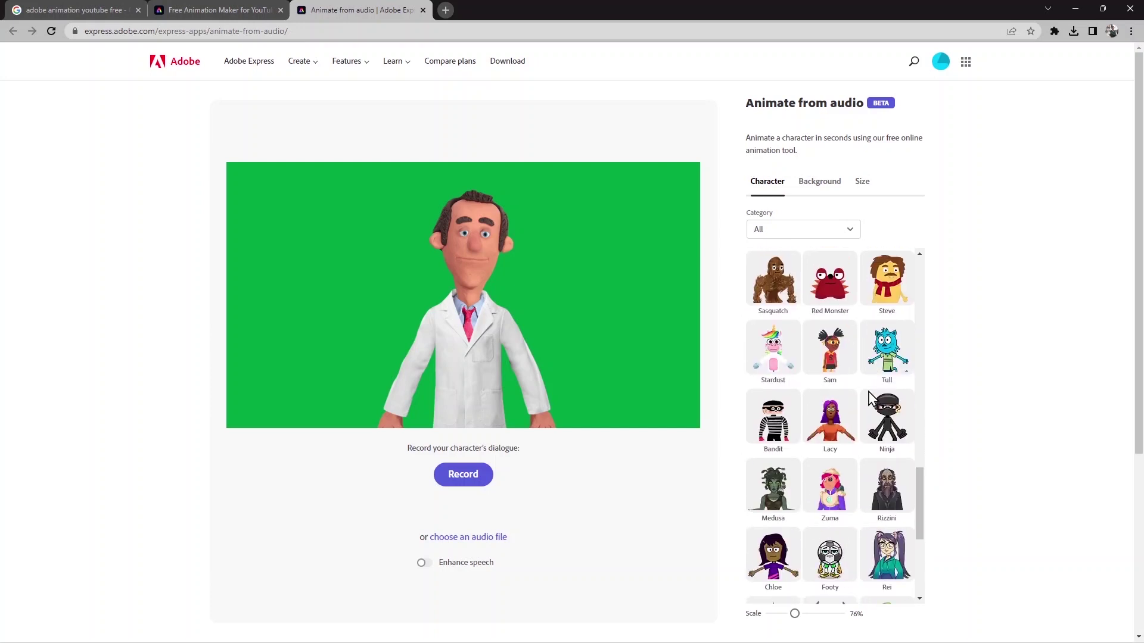
scroll(871, 398, "up", 10)
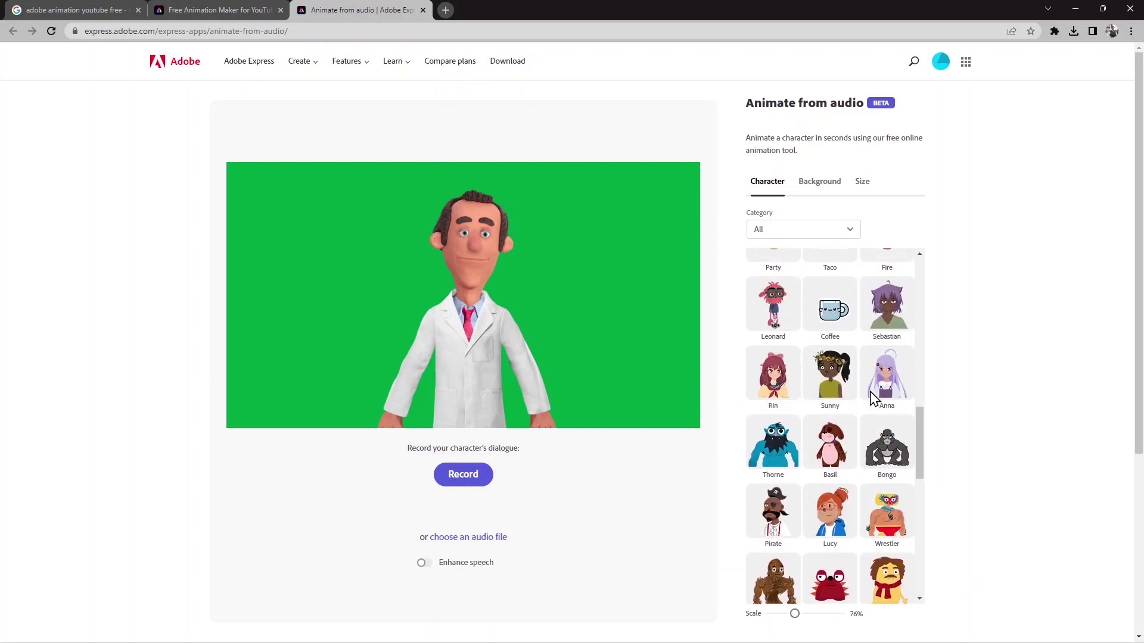
scroll(871, 398, "up", 10)
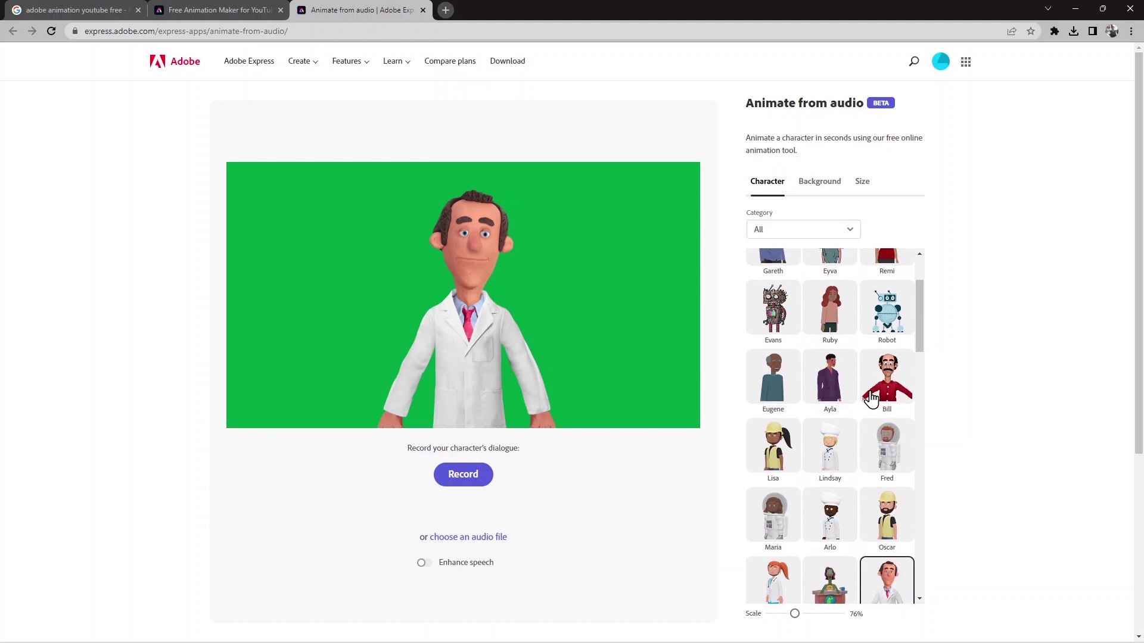
left_click(822, 235)
left_click(809, 274)
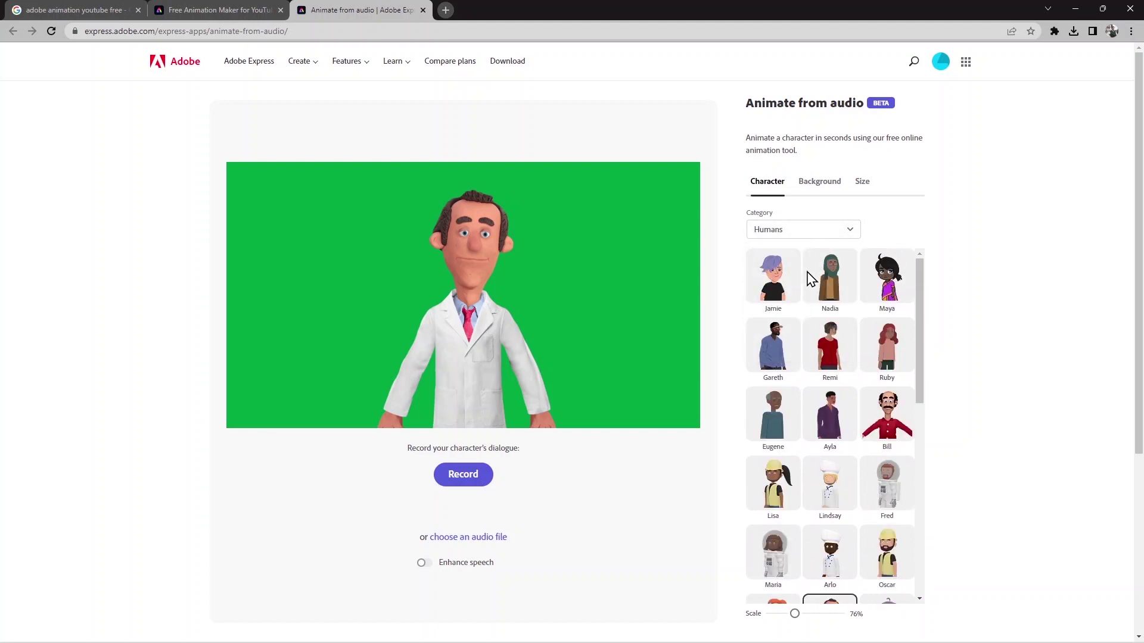
scroll(849, 322, "down", 4)
scroll(852, 322, "down", 6)
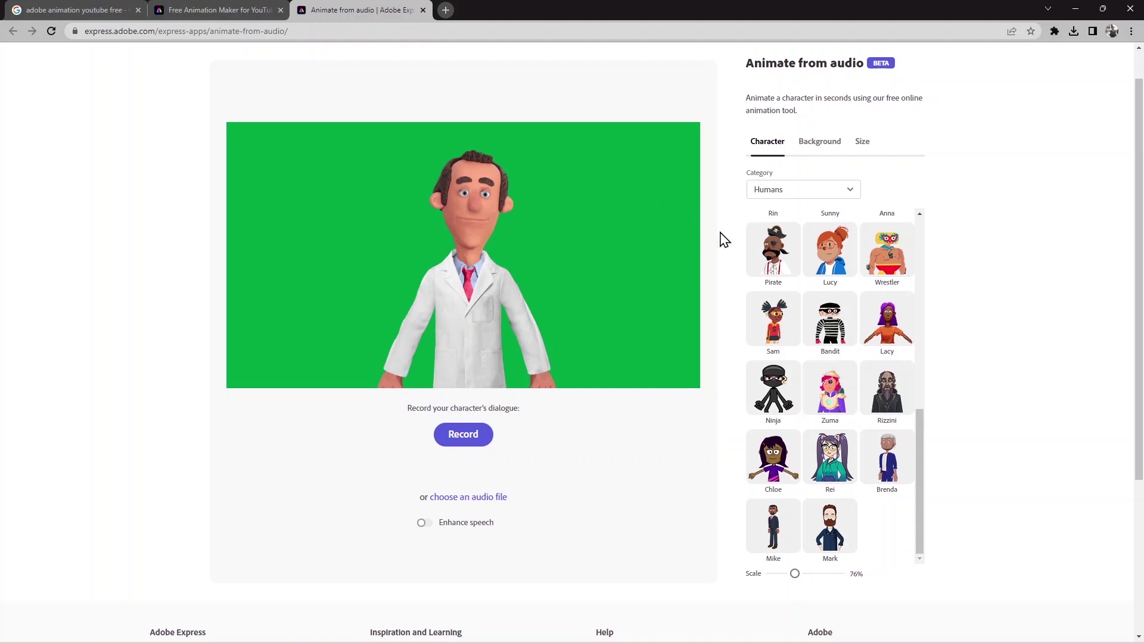
Step: Replace Dr. Applesmith with Rei, scaled to 57% and placed left of centre
left_click(843, 454)
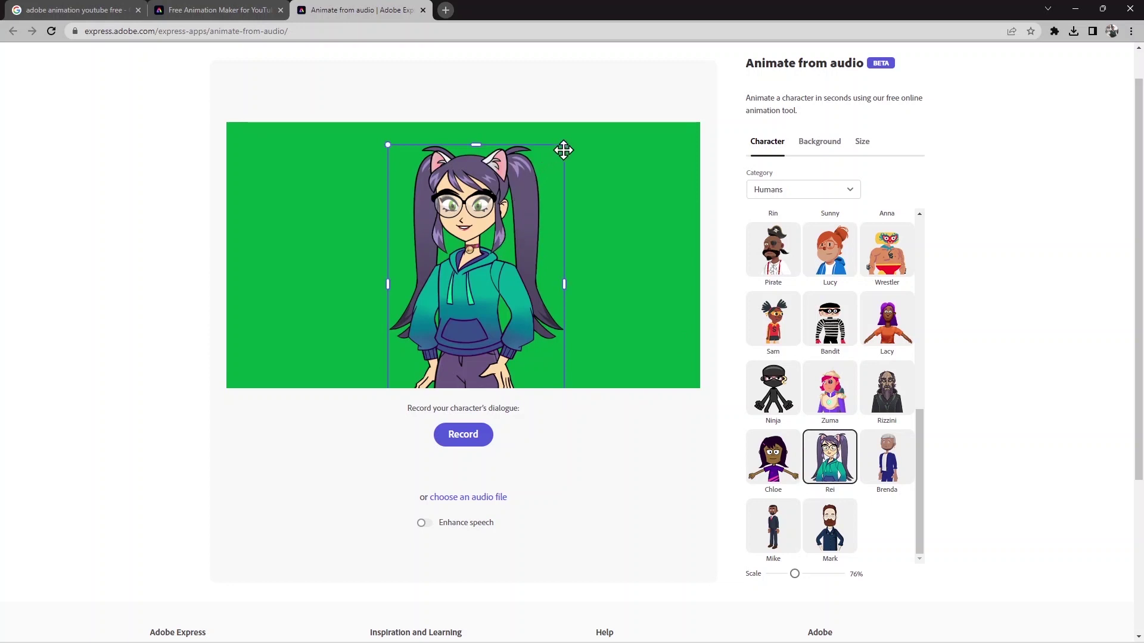
left_click_drag(567, 148, 420, 259)
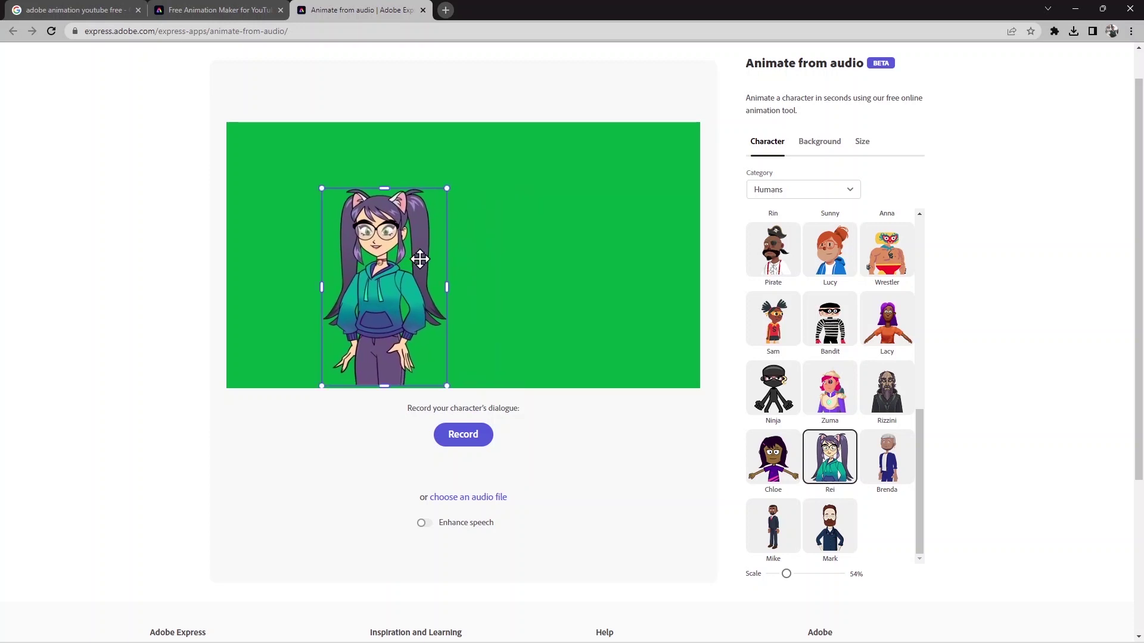
left_click_drag(446, 187, 451, 177)
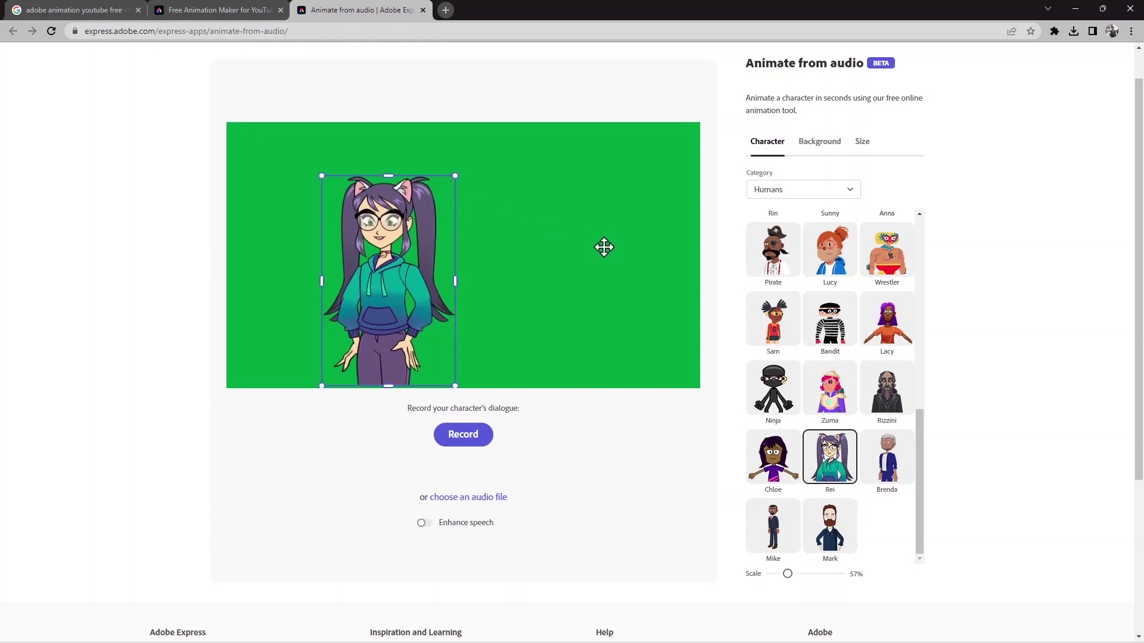
left_click(828, 143)
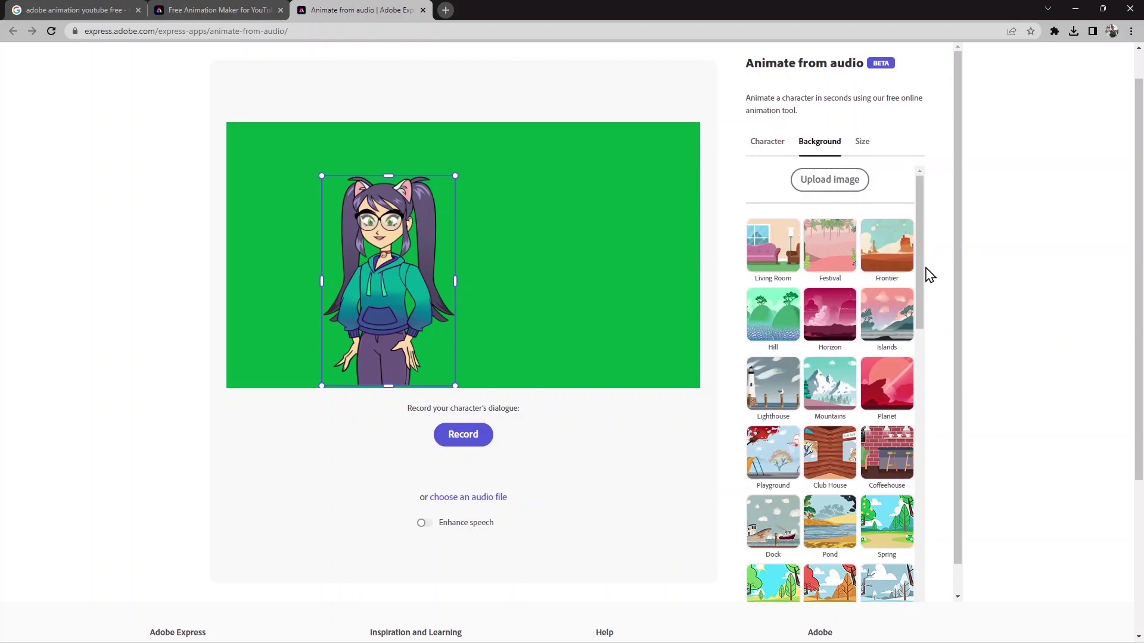
left_click_drag(921, 289, 930, 255)
left_click(834, 180)
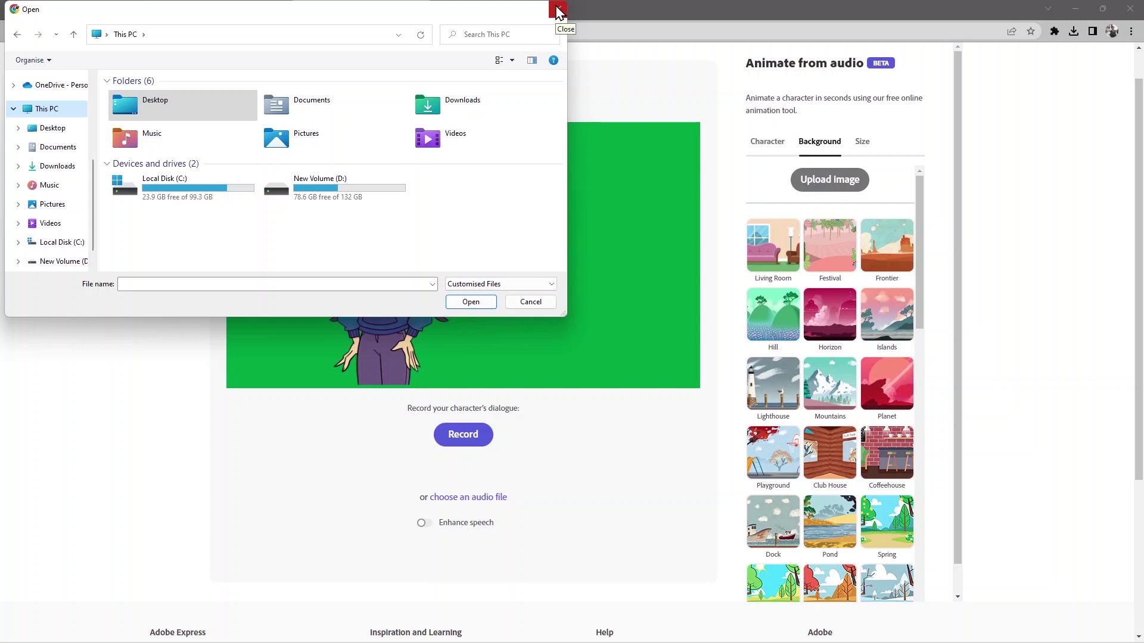
left_click(530, 302)
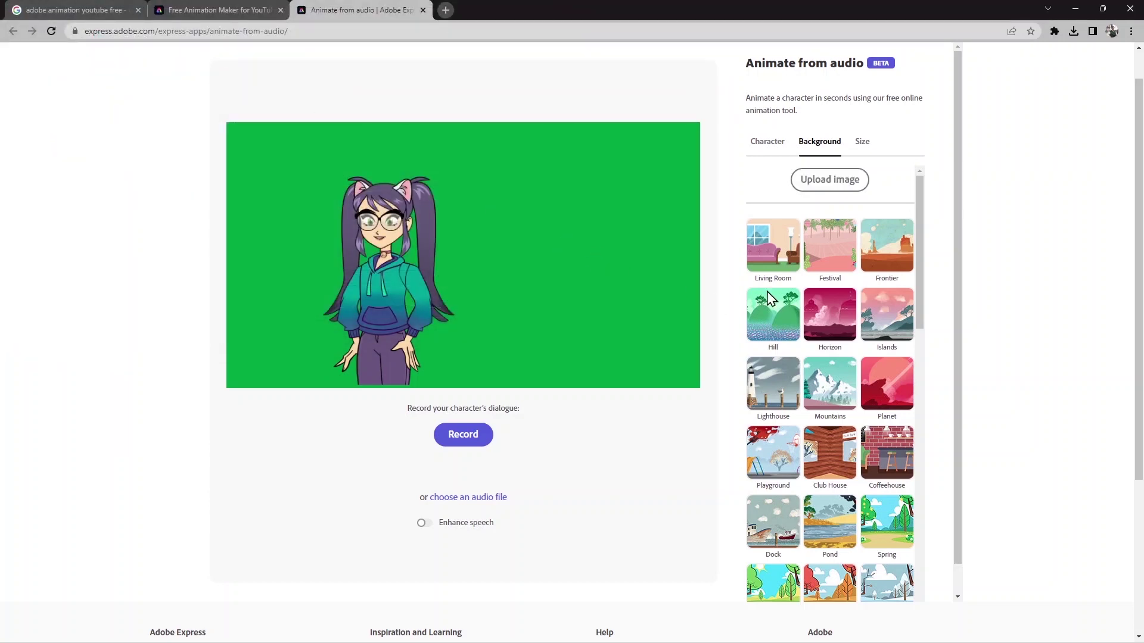
Step: Try plain black, blue, pink and orange backgrounds before returning to plain green
scroll(912, 358, "down", 5)
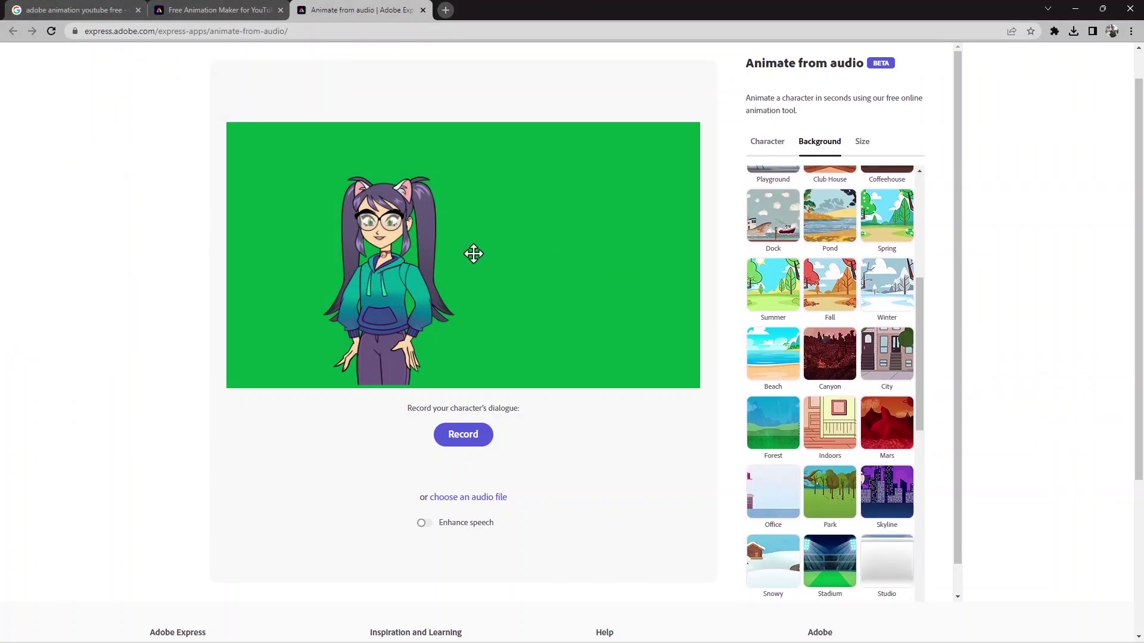
scroll(470, 256, "down", 1)
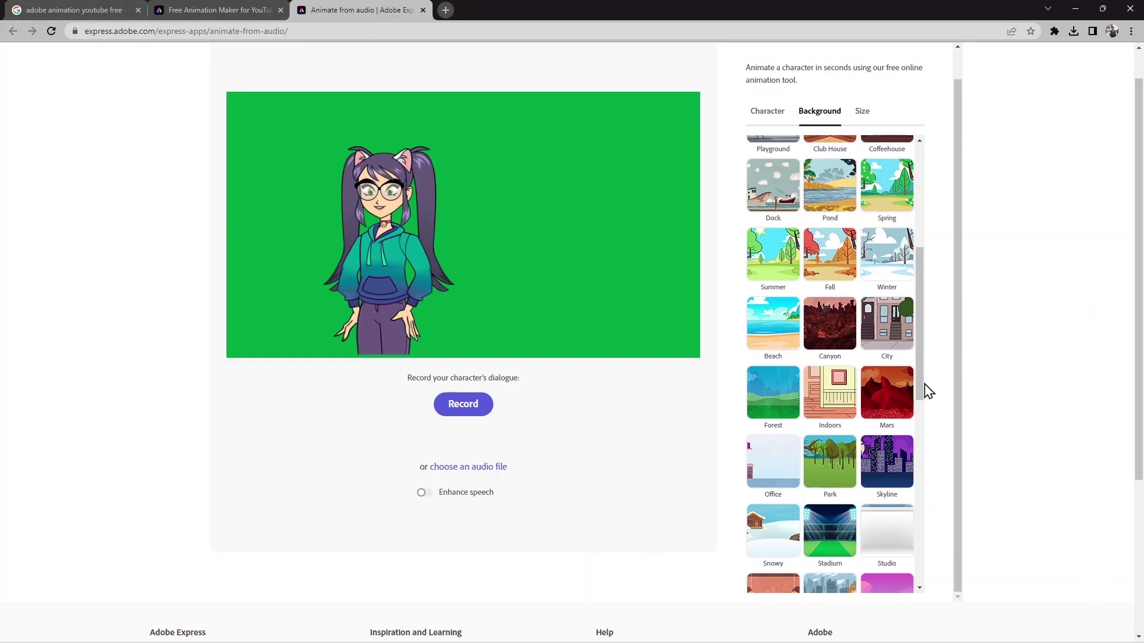
left_click_drag(920, 390, 917, 510)
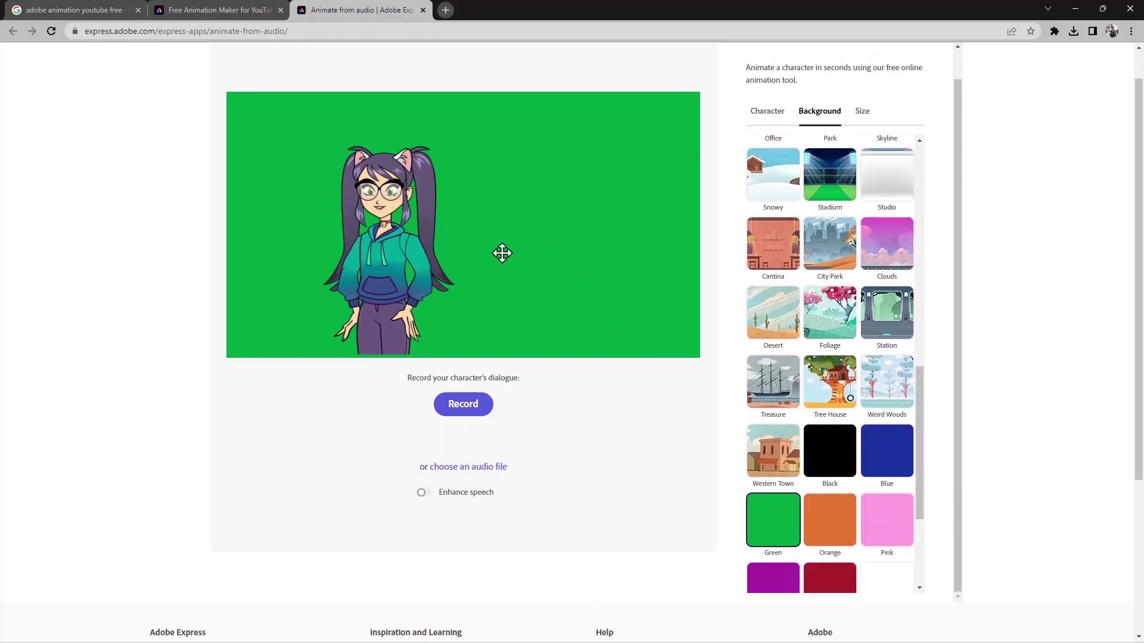
left_click(848, 473)
left_click(877, 474)
left_click(885, 537)
left_click(839, 539)
left_click(774, 539)
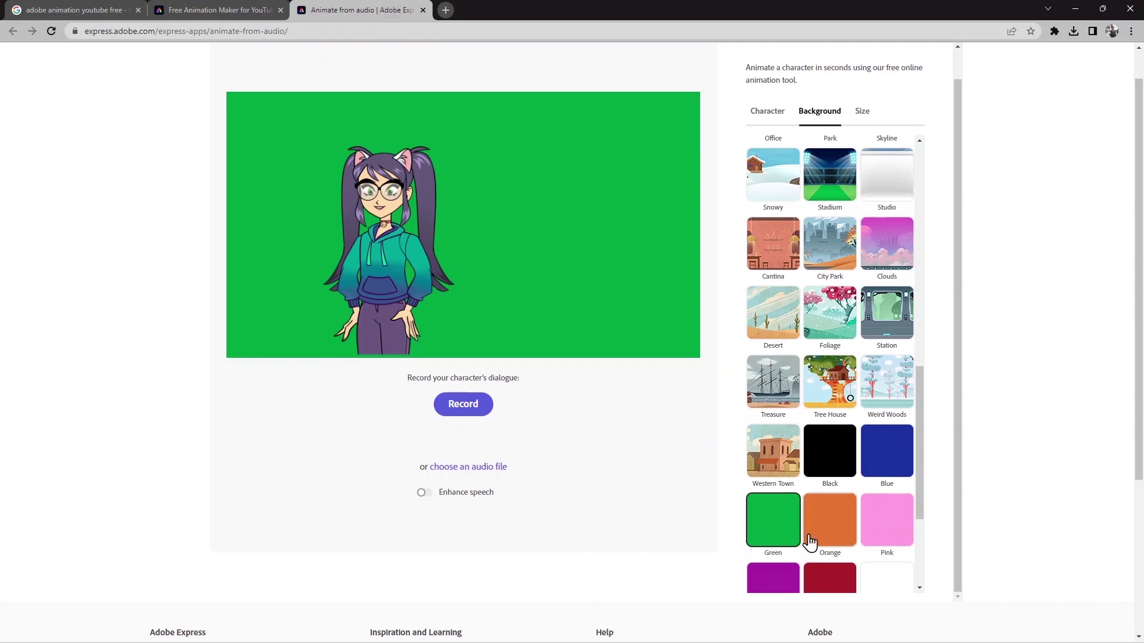
Step: Set the Hill scene as the background and move Rei slightly up and left
scroll(758, 340, "down", 3)
scroll(840, 357, "up", 3)
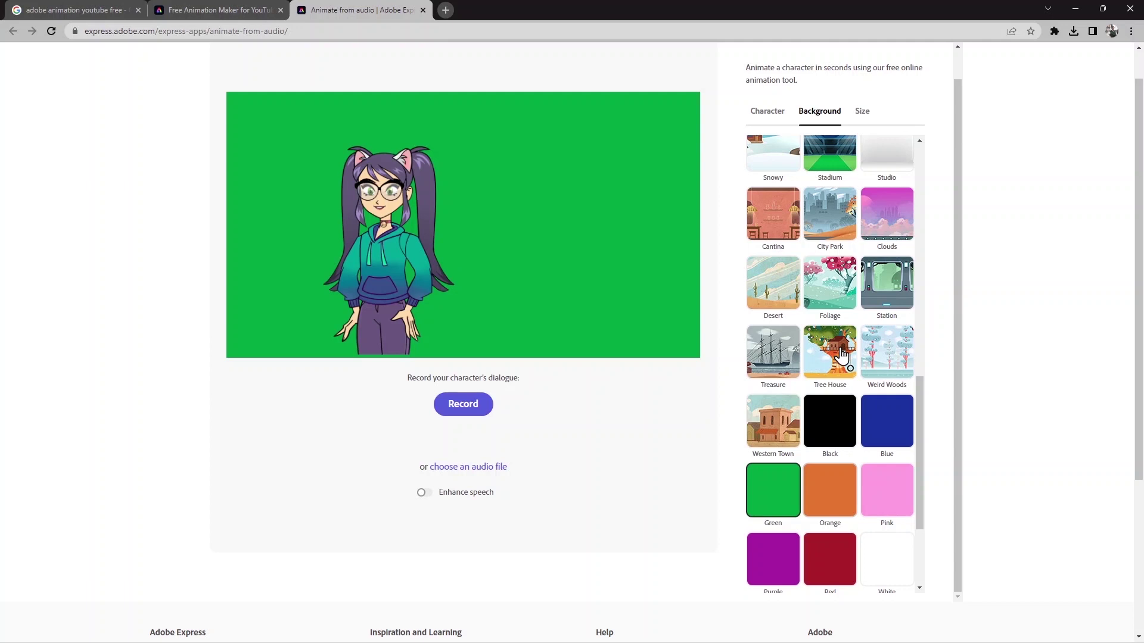
scroll(840, 355, "up", 3)
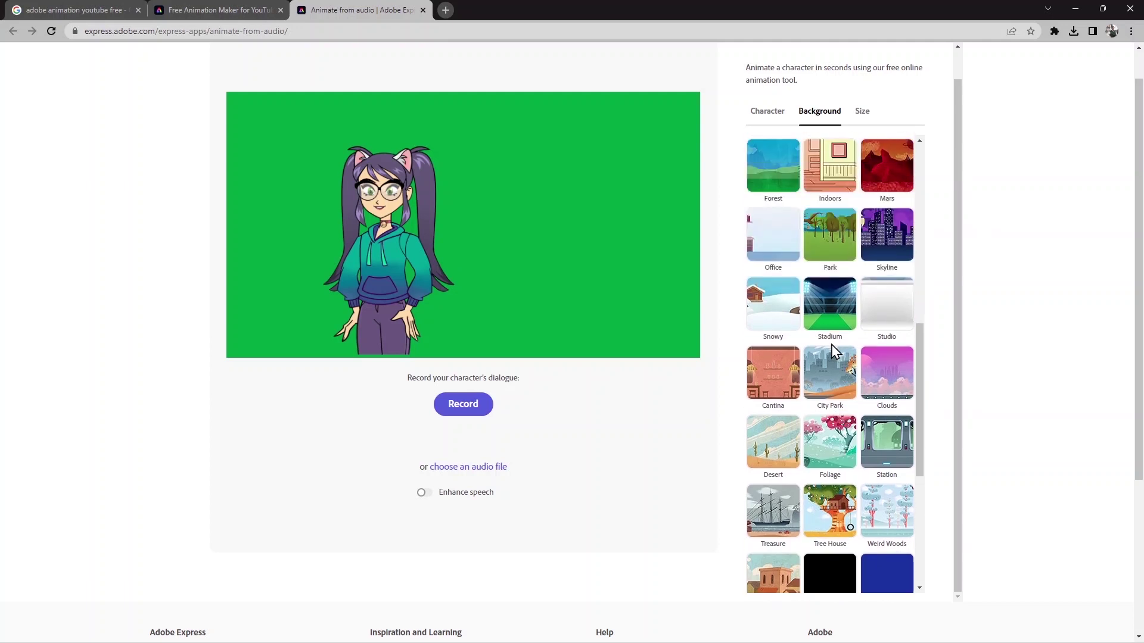
scroll(840, 352, "up", 6)
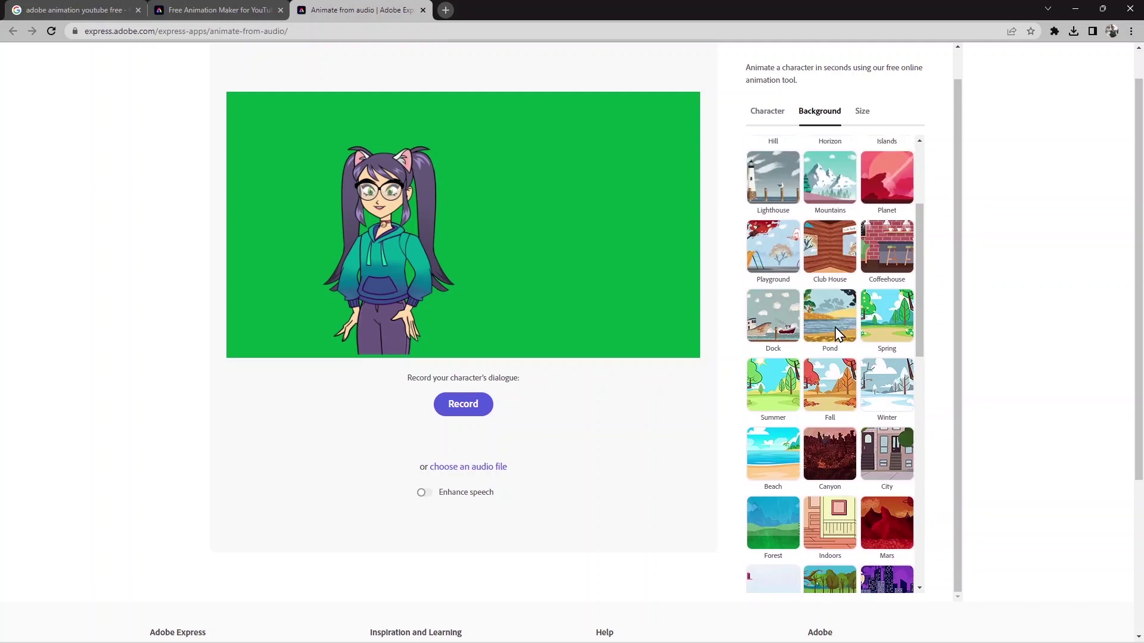
scroll(837, 334, "up", 3)
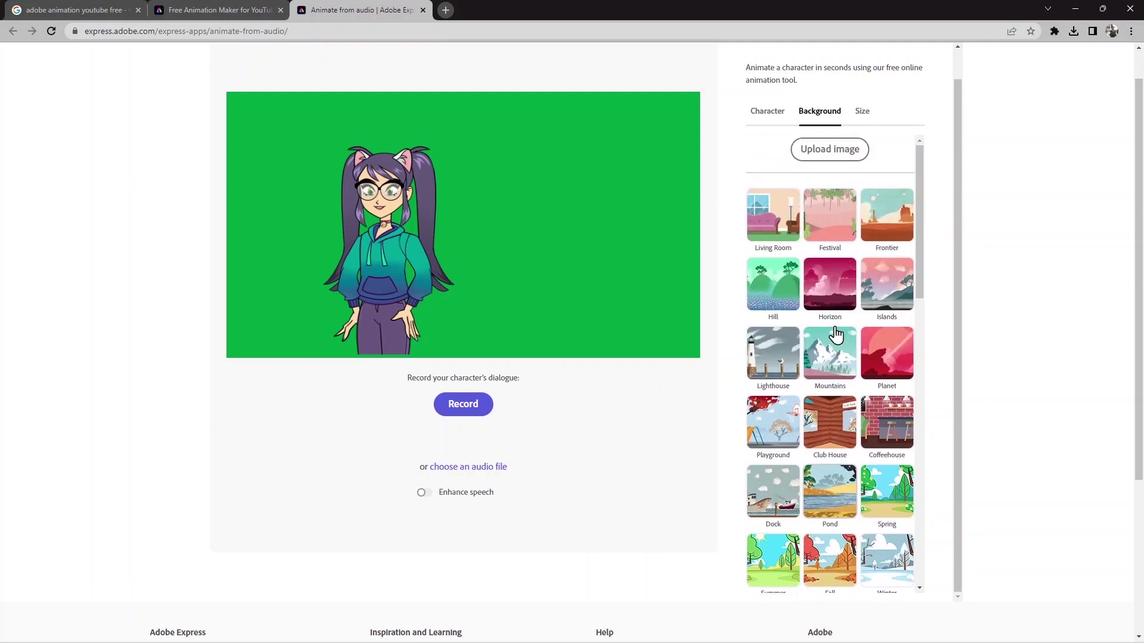
left_click(779, 290)
mouse_move(398, 256)
left_mouse_down()
mouse_move(392, 240)
mouse_move(392, 260)
left_mouse_up()
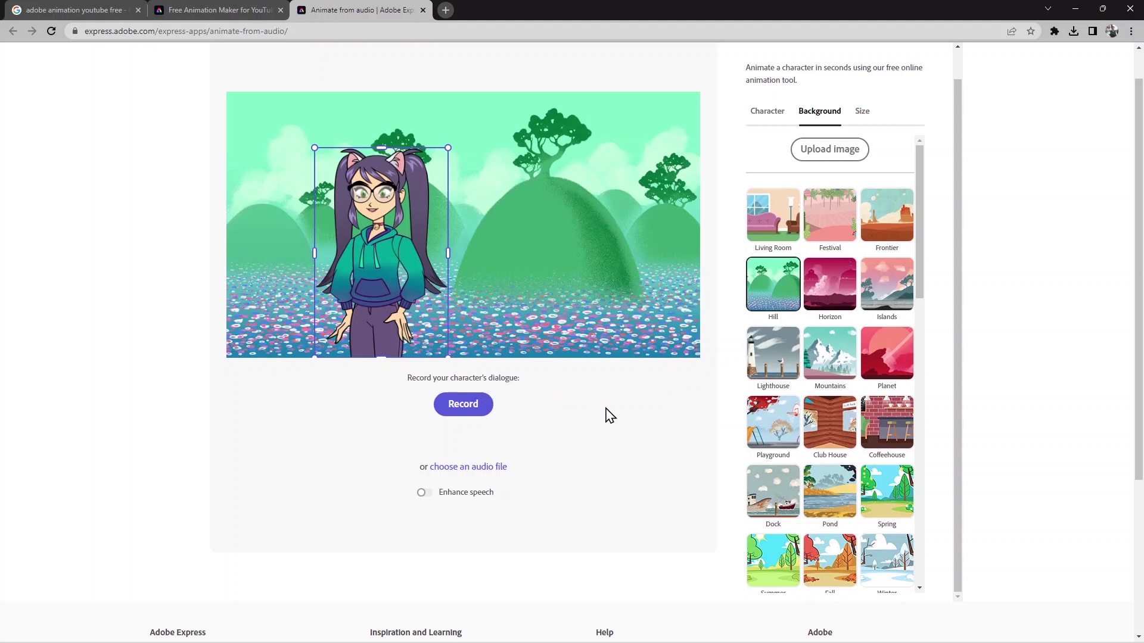
Step: Load the 'animated audio' file from Downloads as Rei's dialogue
left_click(482, 468)
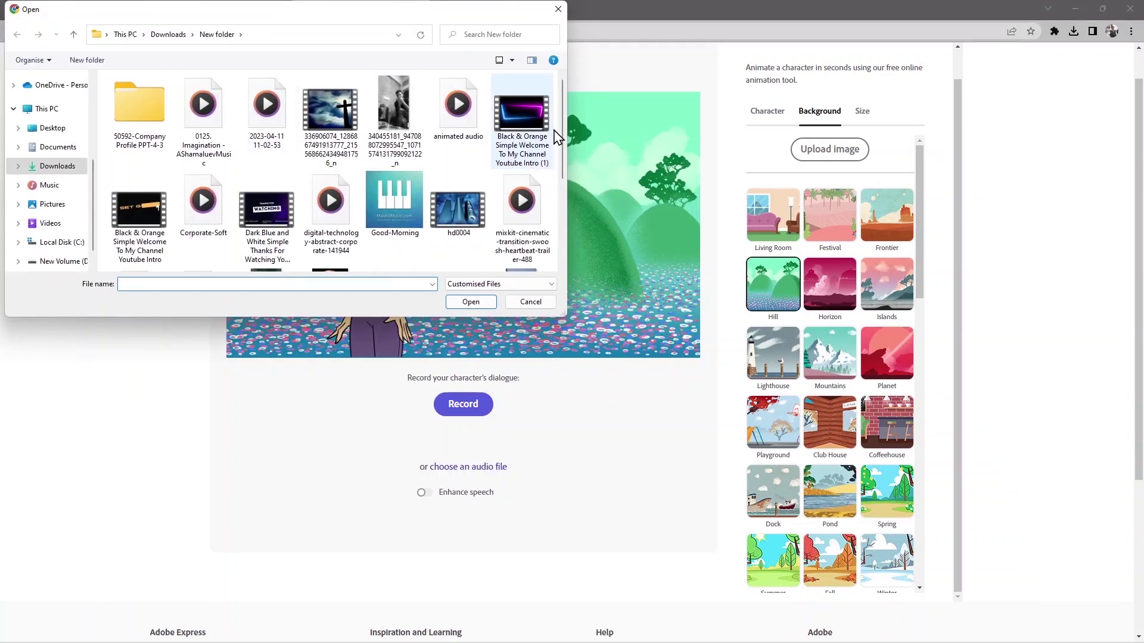
left_click(471, 119)
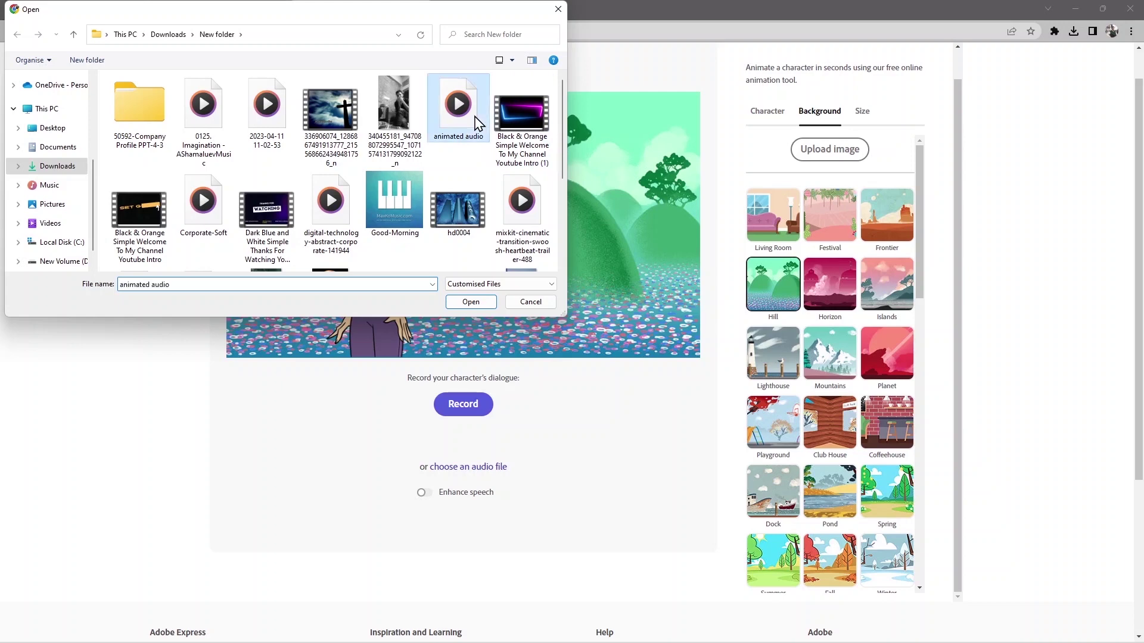
left_click(468, 302)
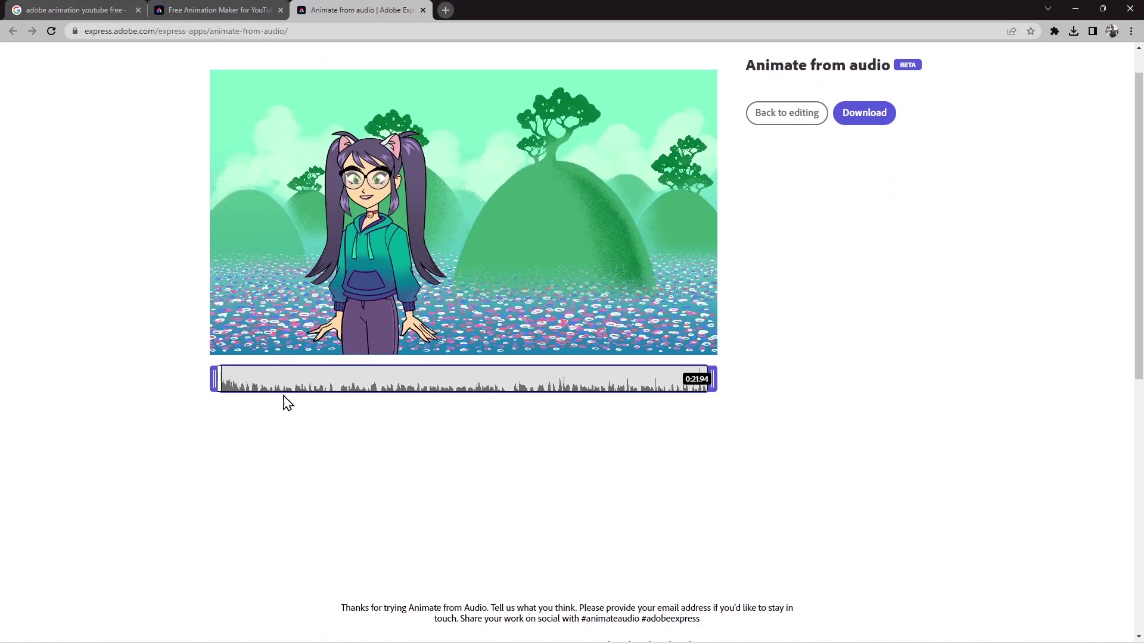
Step: Play and pause the 0:21.94 animation preview, then return to editing
mouse_move(314, 351)
left_click(463, 212)
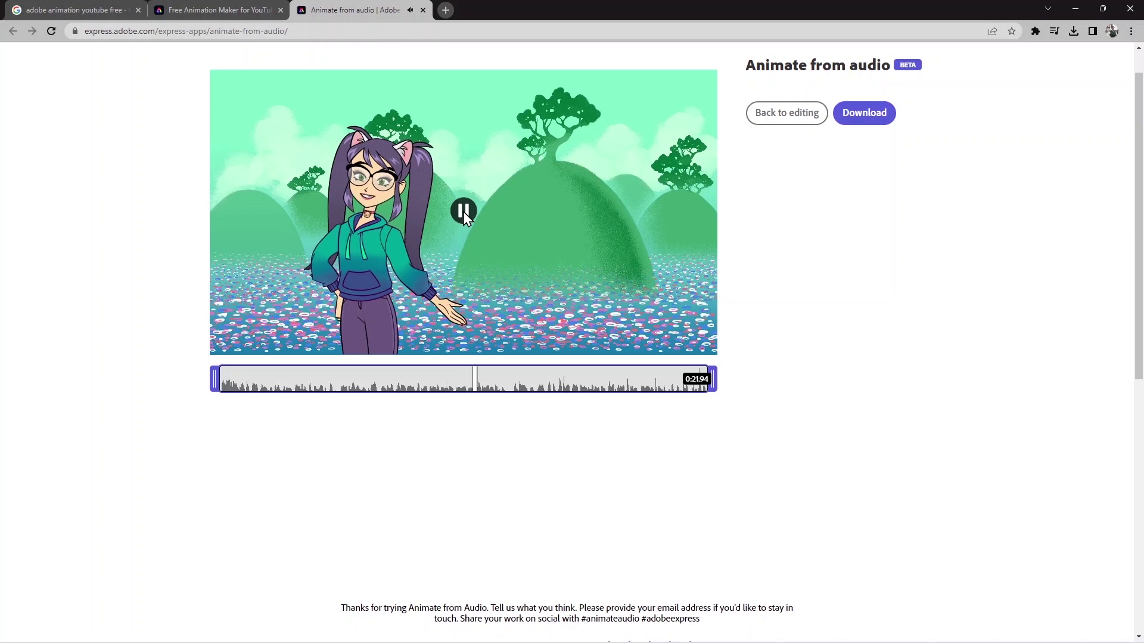
left_click(463, 212)
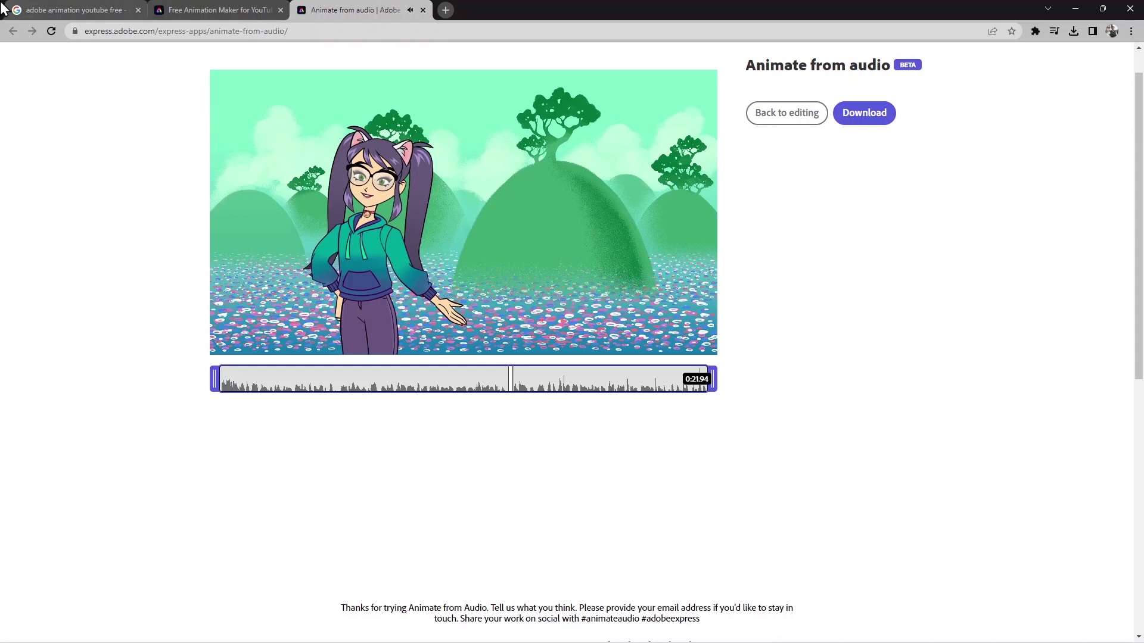
scroll(563, 395, "down", 3)
scroll(477, 382, "up", 3)
left_click(790, 127)
Step: Regenerate the preview, trim the clip start to 0:20.55, and go back to editing
left_click(460, 437)
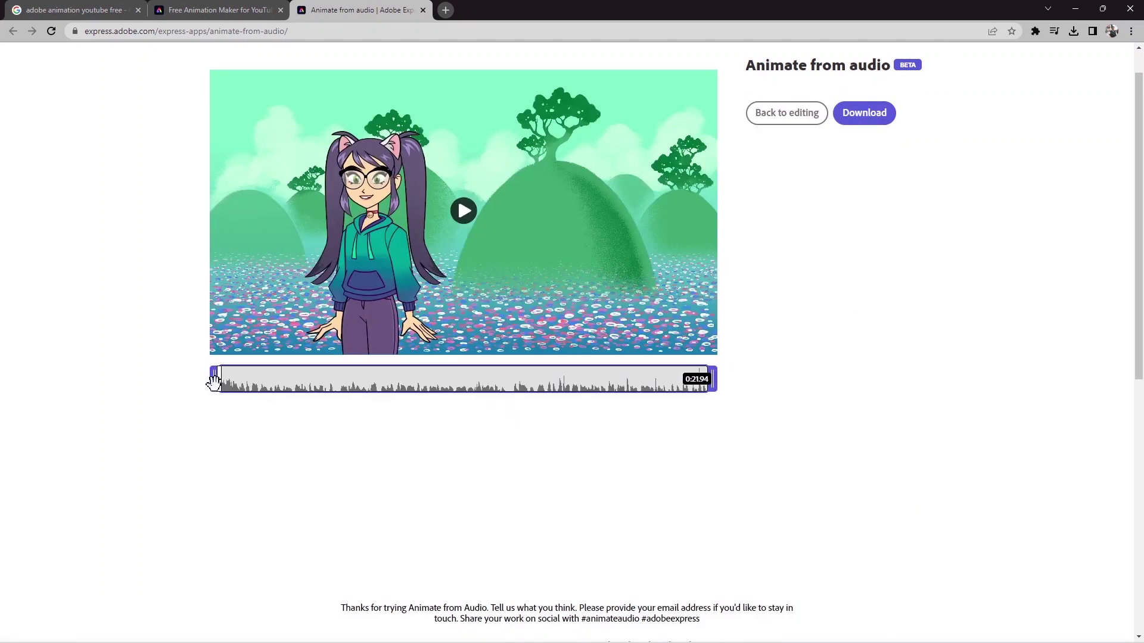
mouse_move(212, 382)
left_mouse_down()
mouse_move(299, 381)
mouse_move(210, 394)
left_mouse_up()
left_click(773, 122)
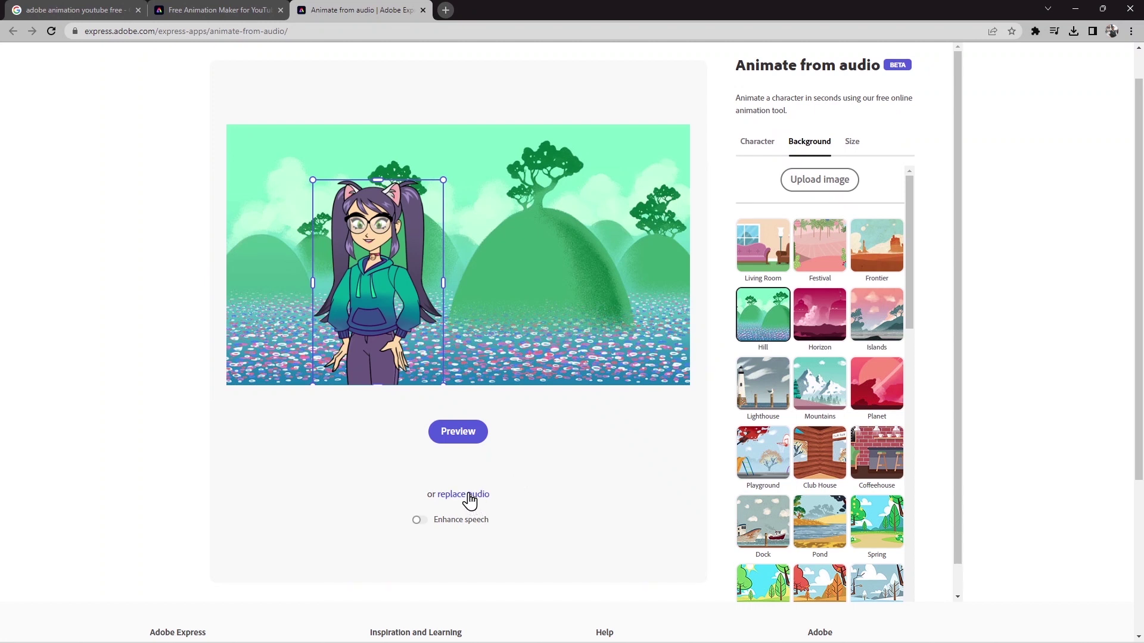
Step: Replace the audio file with a new 0:19.26 voice recording of Rei's dialogue, allowing microphone access
left_click(470, 499)
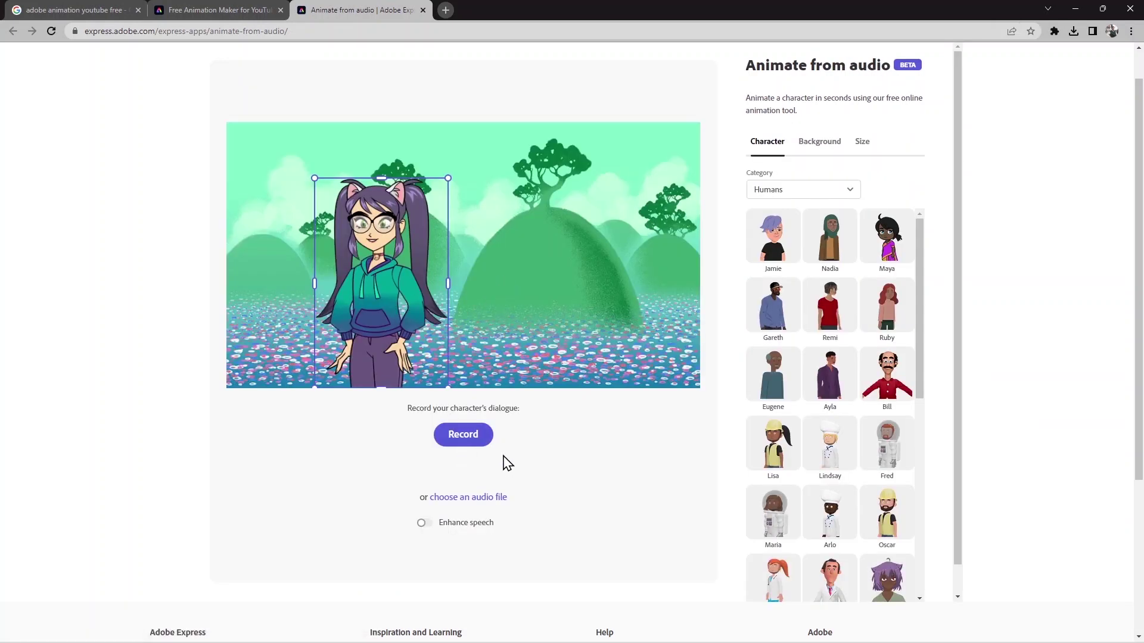
left_click(478, 445)
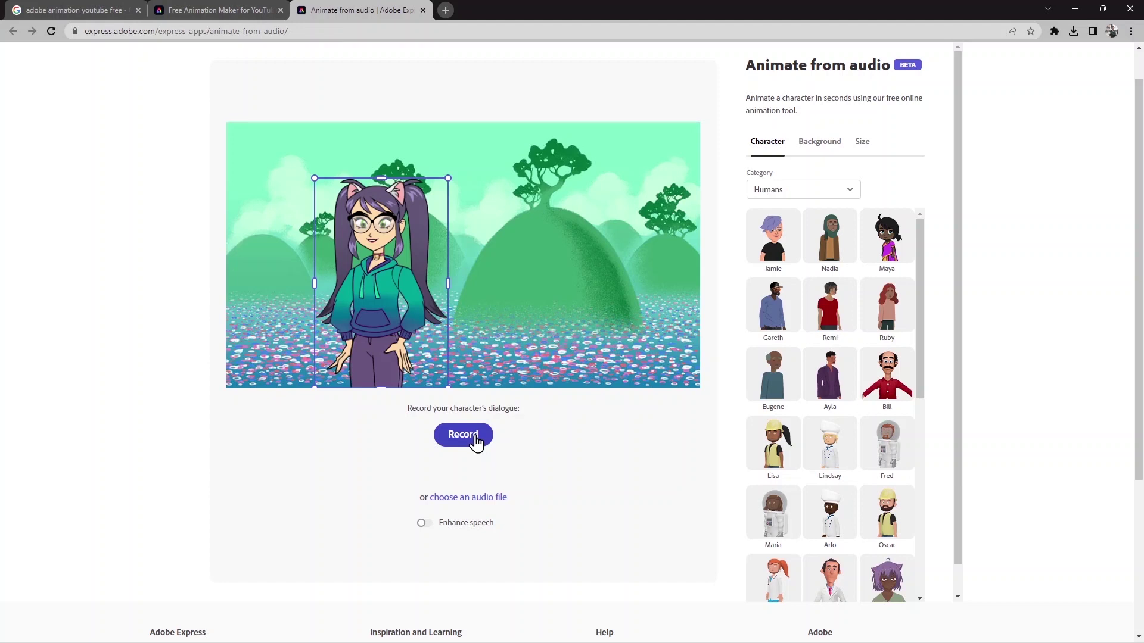
left_click(476, 441)
left_click(189, 100)
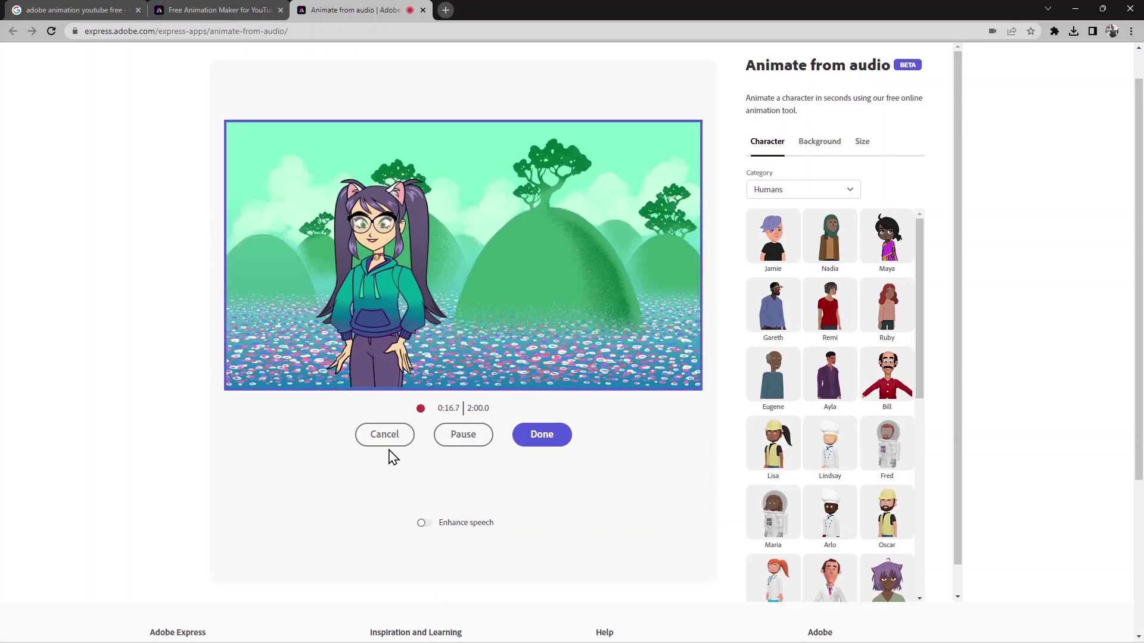
left_click(395, 440)
left_click(550, 444)
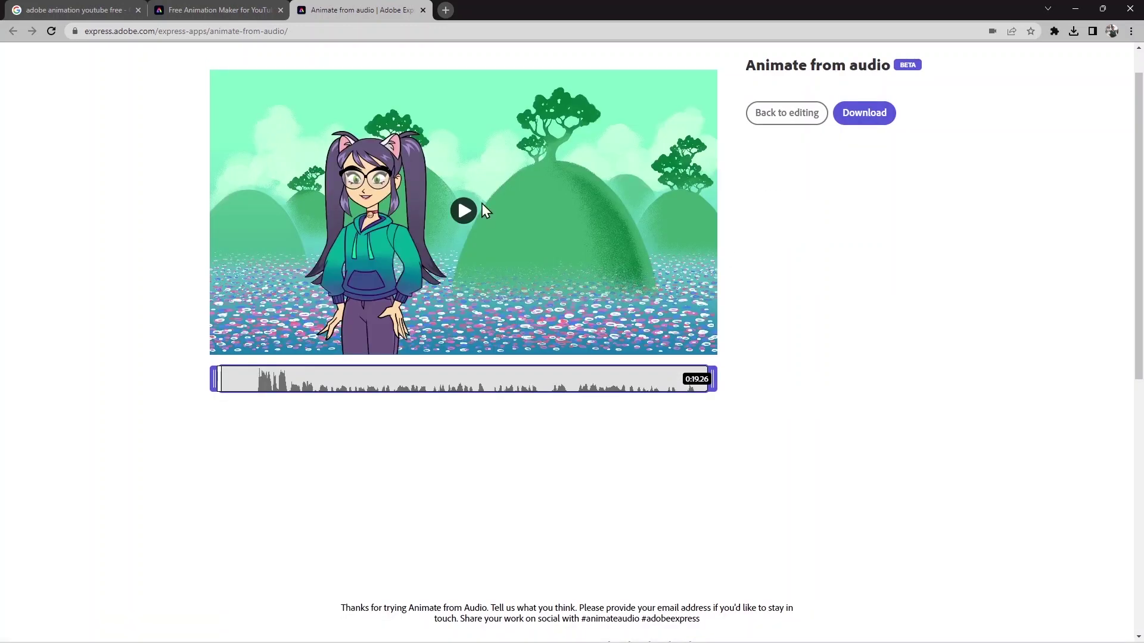
Step: Trim the quiet opening off the recorded voice clip and replay the shortened animation
left_click(468, 210)
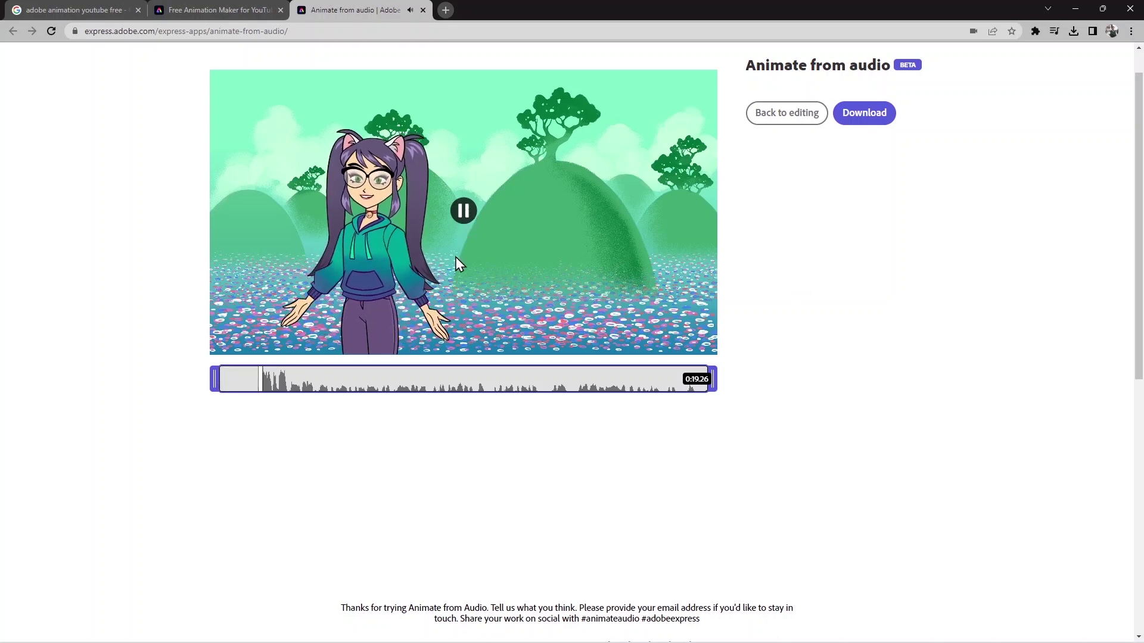
left_click(463, 214)
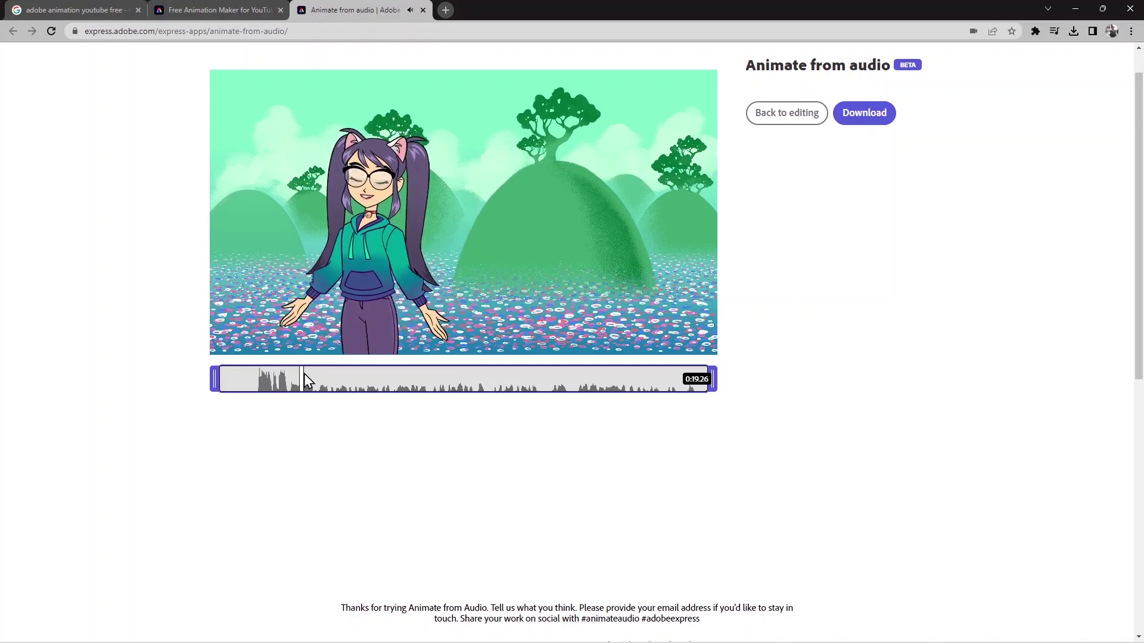
left_click_drag(302, 378, 257, 379)
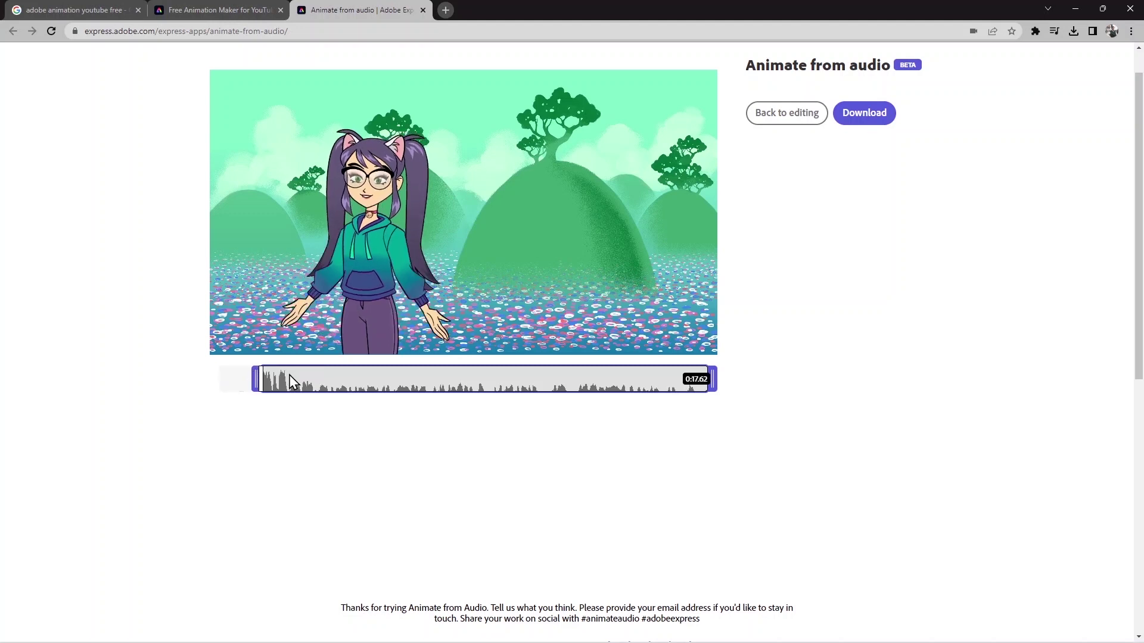
left_click(290, 377)
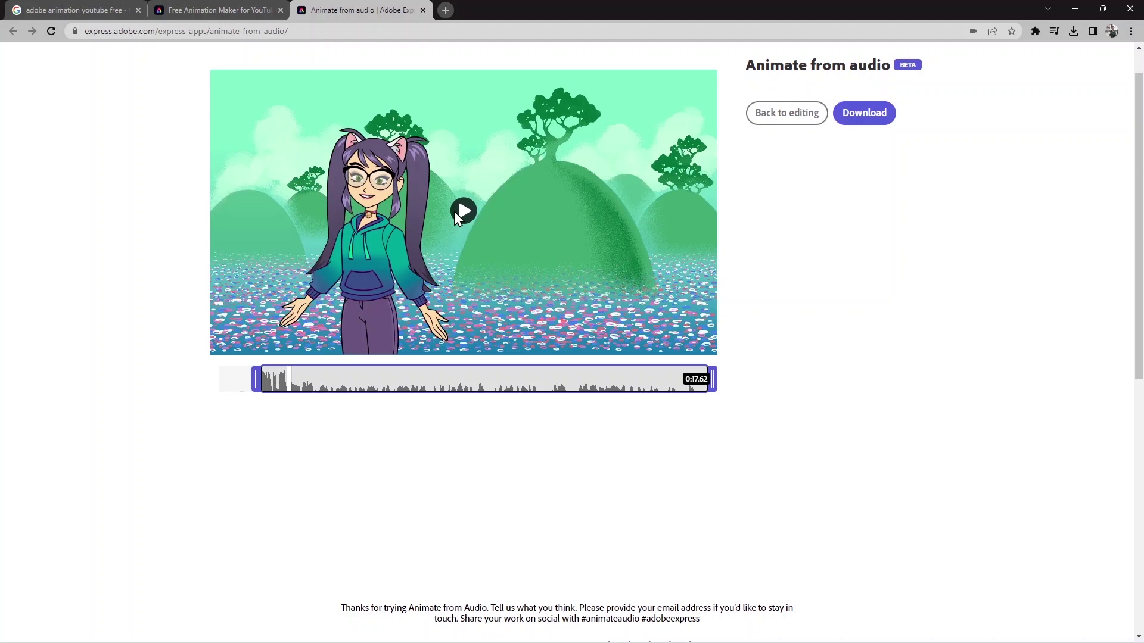
left_click(455, 212)
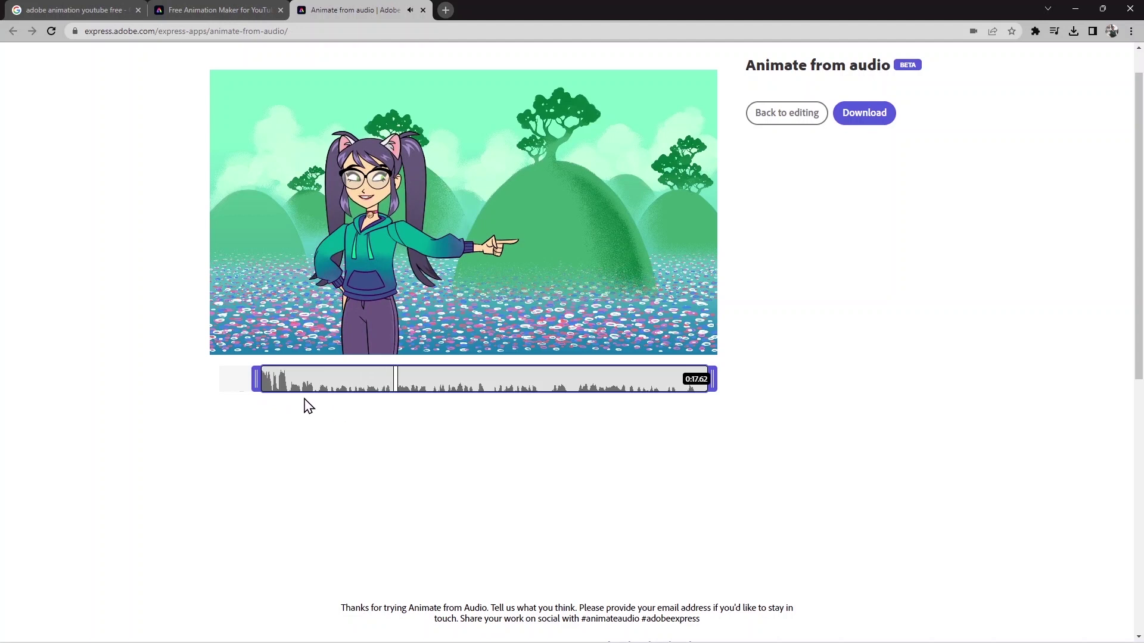
mouse_move(463, 210)
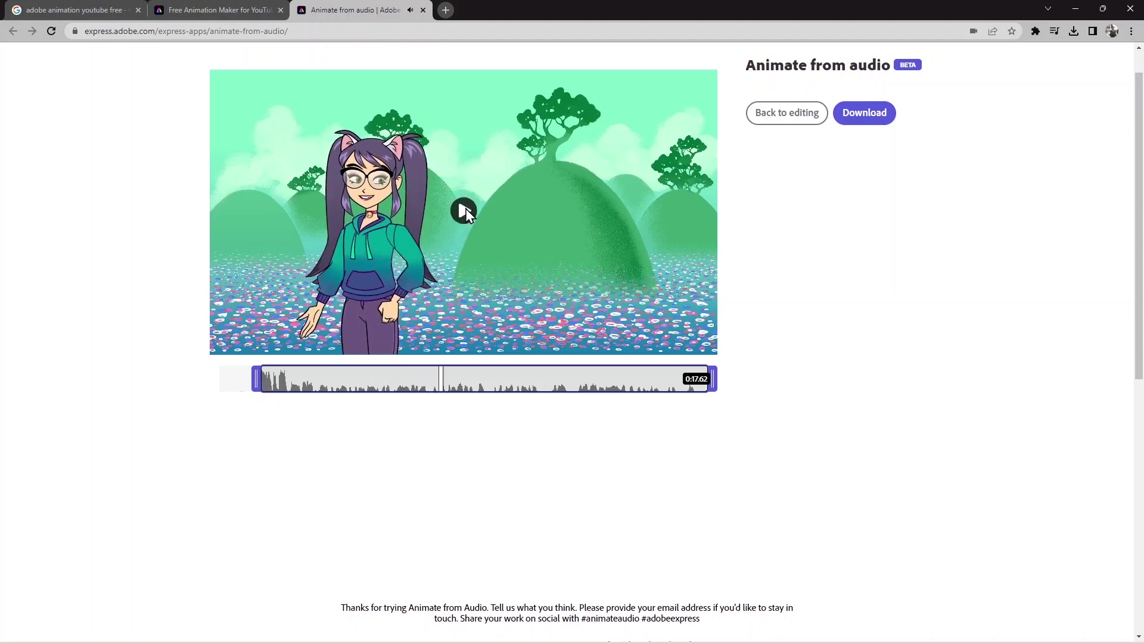
Step: Go back to editing and regenerate the 0:17.62 preview of Rei on the Hill
left_click(786, 113)
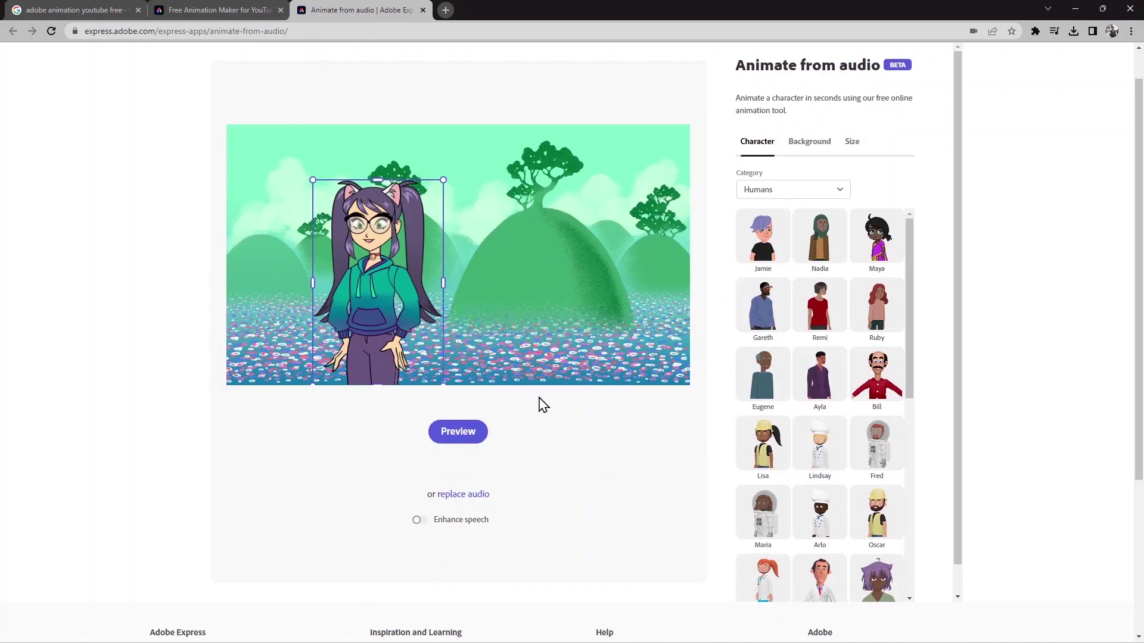
left_click(471, 432)
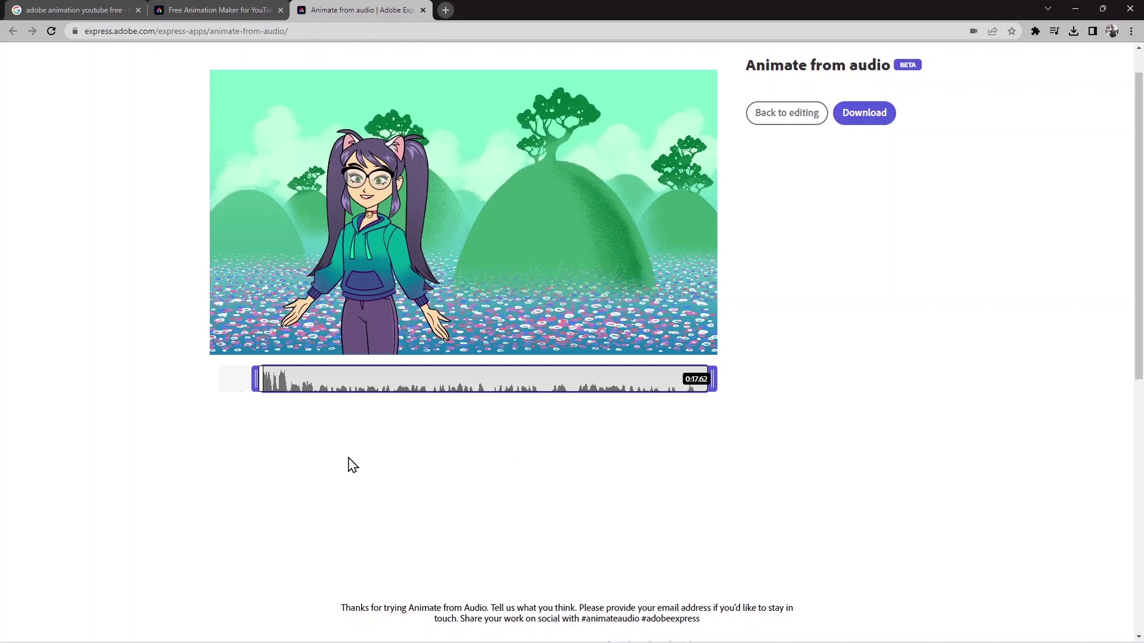
scroll(345, 464, "down", 1)
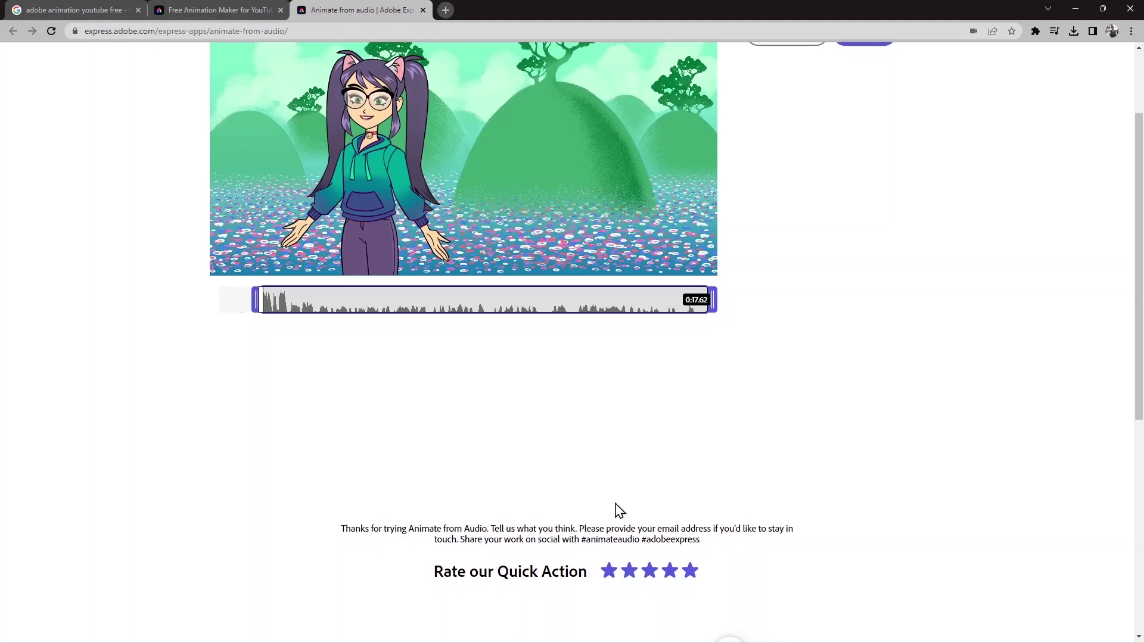
scroll(656, 403, "up", 2)
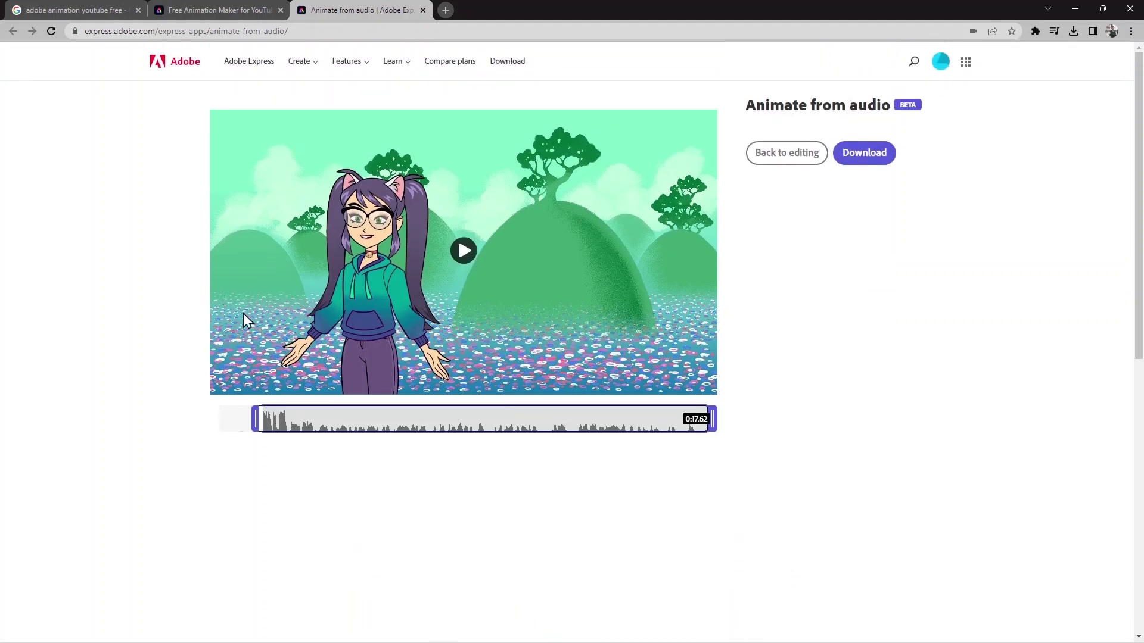
Step: Download the animation as Rei_AdobeExpress.mp4 (17.0 MB) and dismiss the download confirmation
left_click(864, 155)
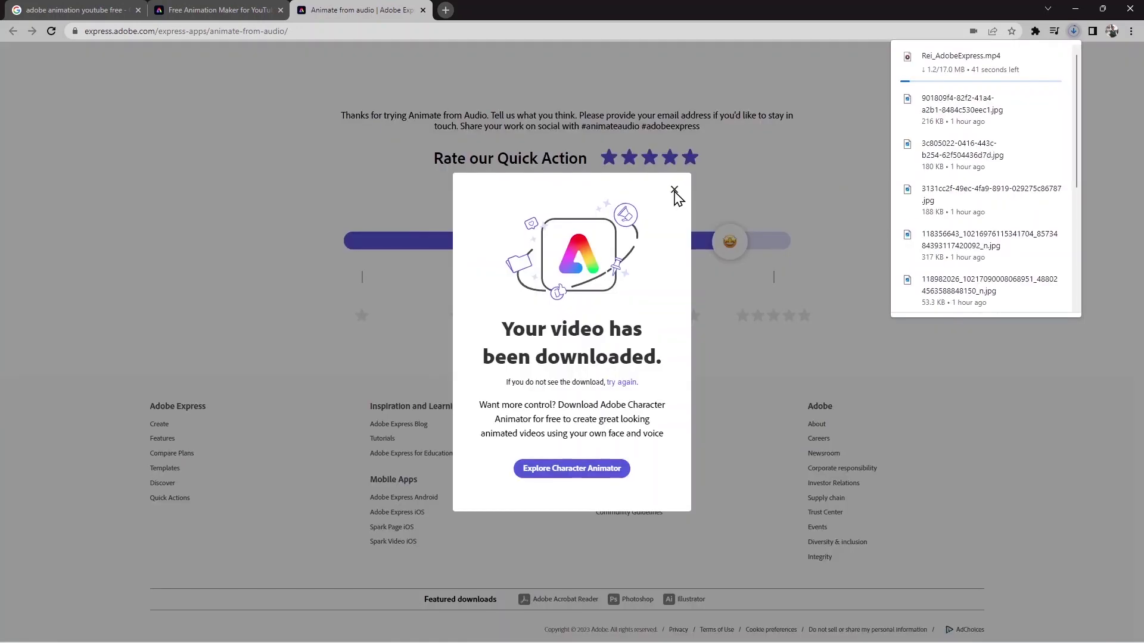
left_click(675, 192)
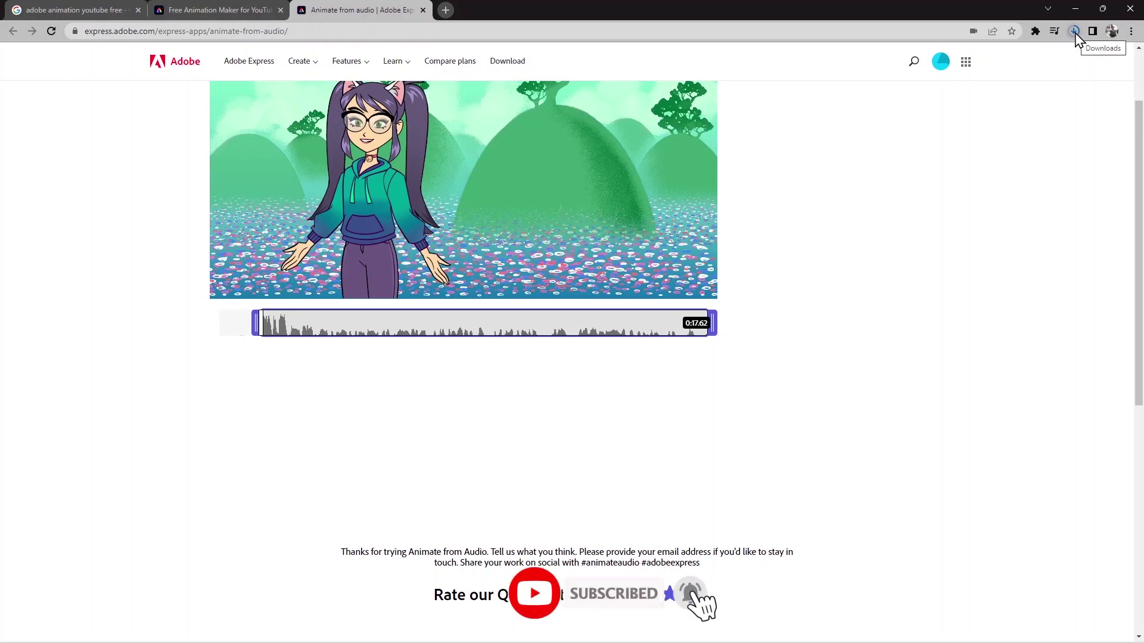
scroll(906, 168, "down", 3)
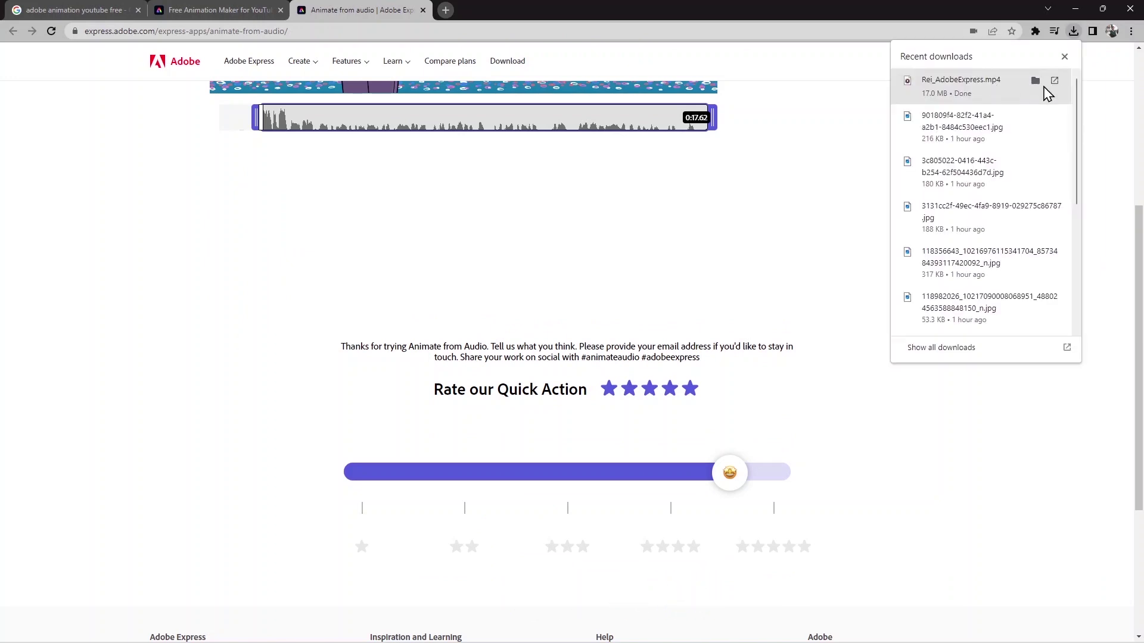
Step: Open the downloaded Rei_AdobeExpress.mp4 from Chrome's downloads panel in Media Player
left_click(1055, 84)
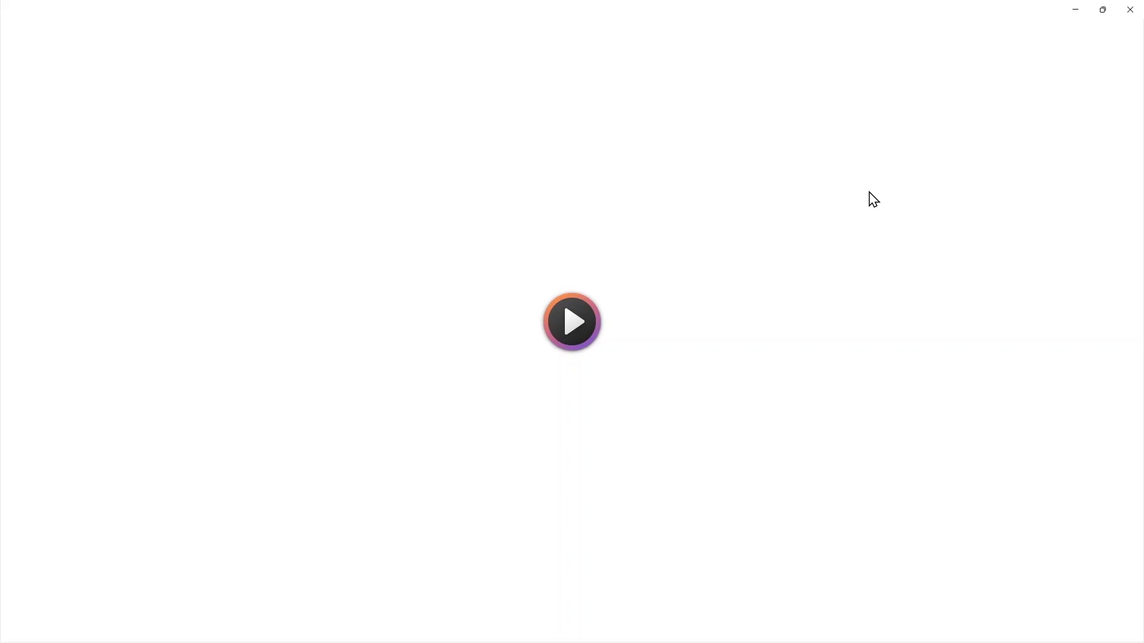